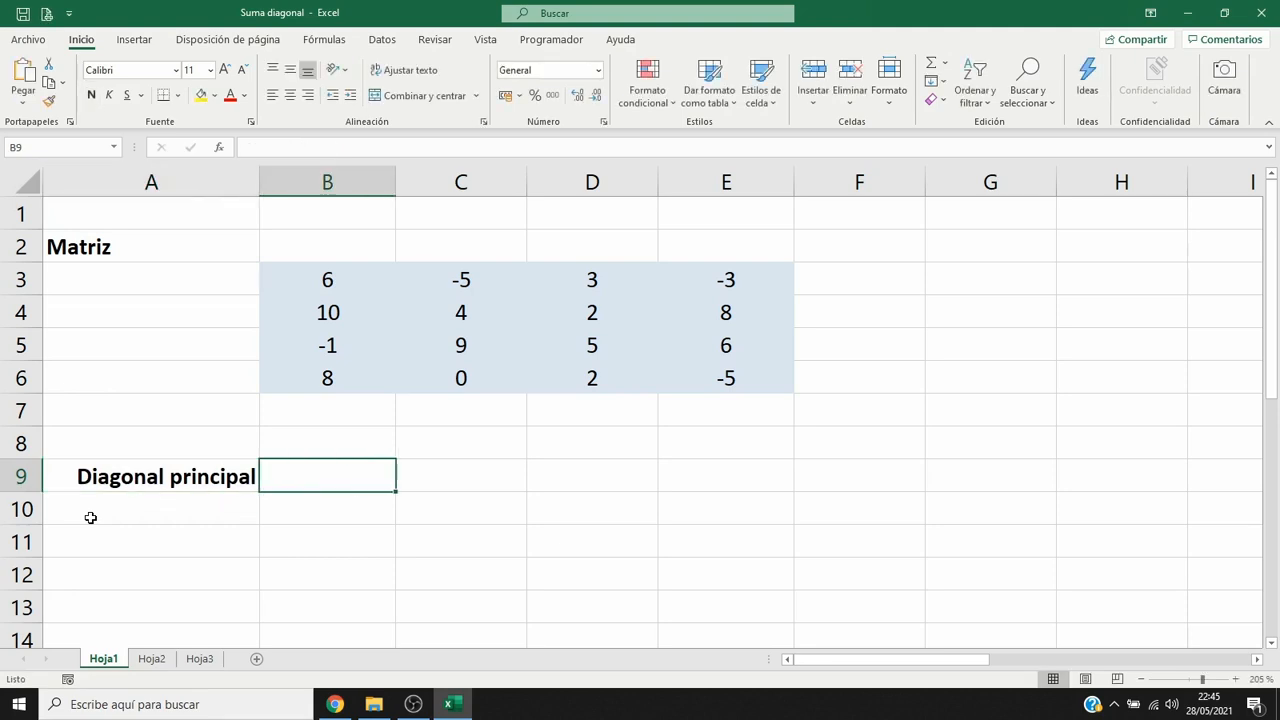
Fill the result cell B9, beside the Diagonal principal label, with yellow
click(199, 96)
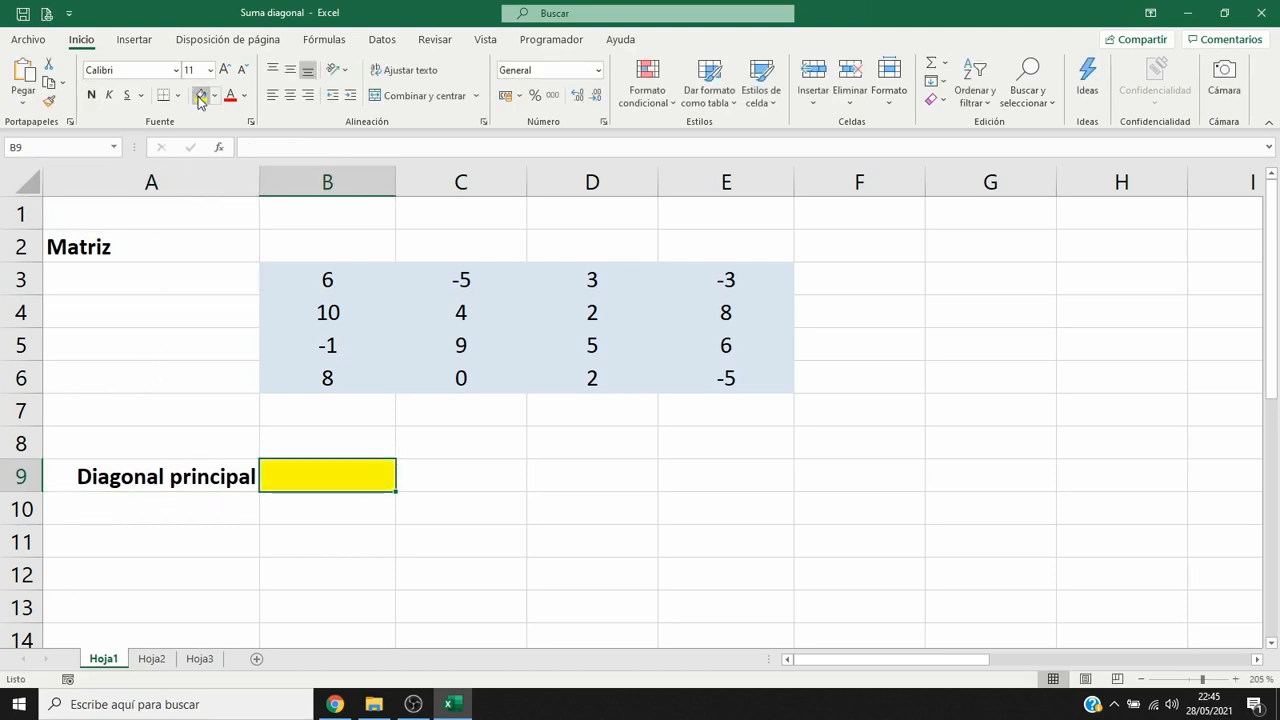
Examine the matrix's main diagonal cells B3, C4, D5 and E6 and compare row and column positions inside and outside the diagonal
click(340, 274)
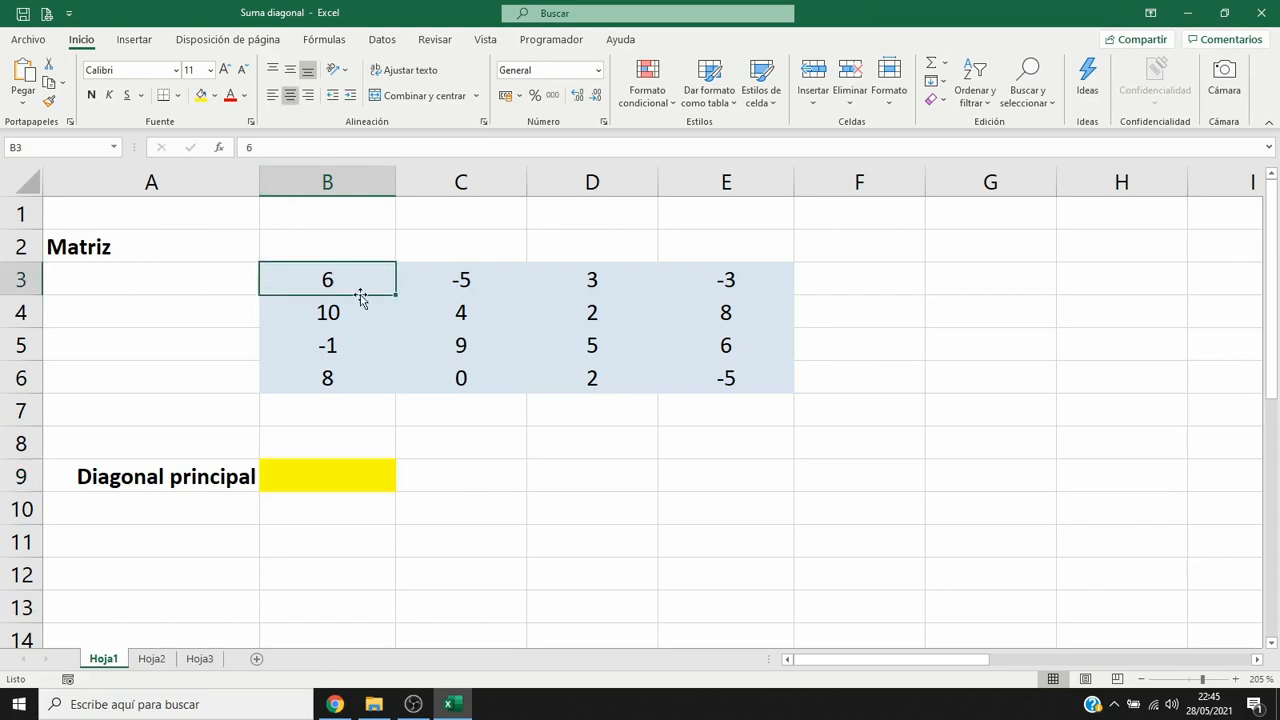
ctrl+click(461, 320)
ctrl+click(593, 355)
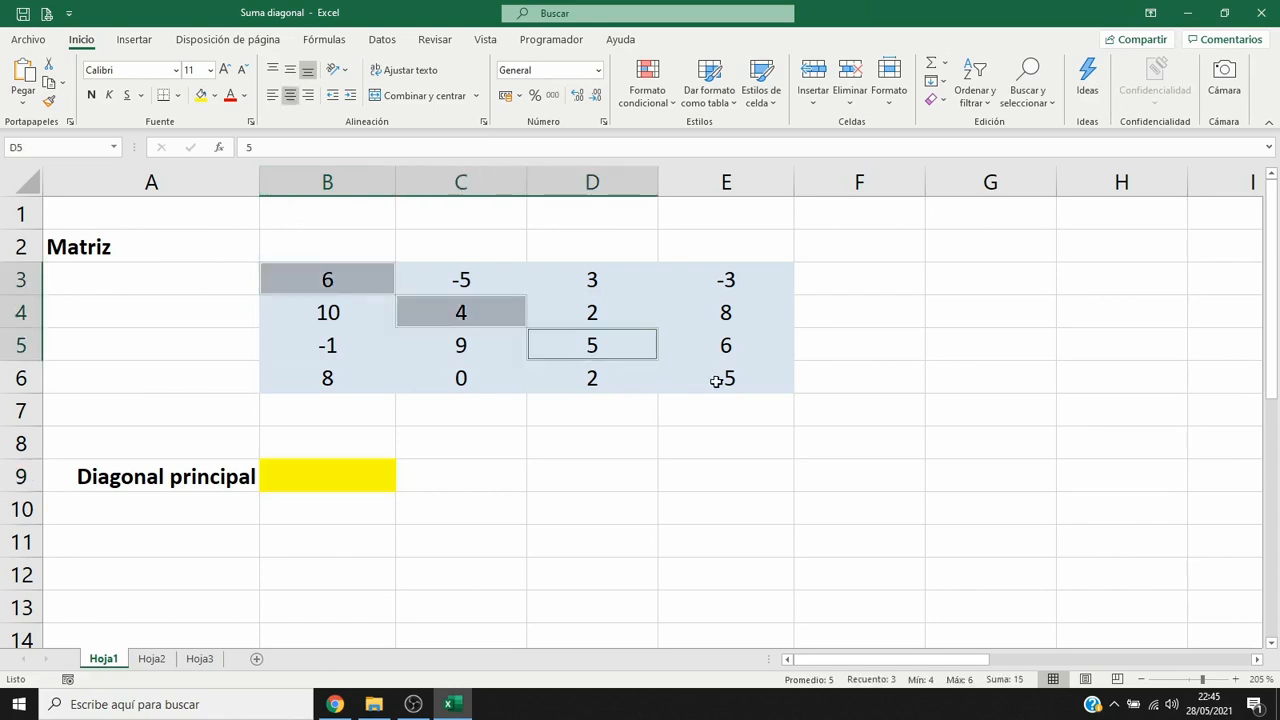
ctrl+click(718, 381)
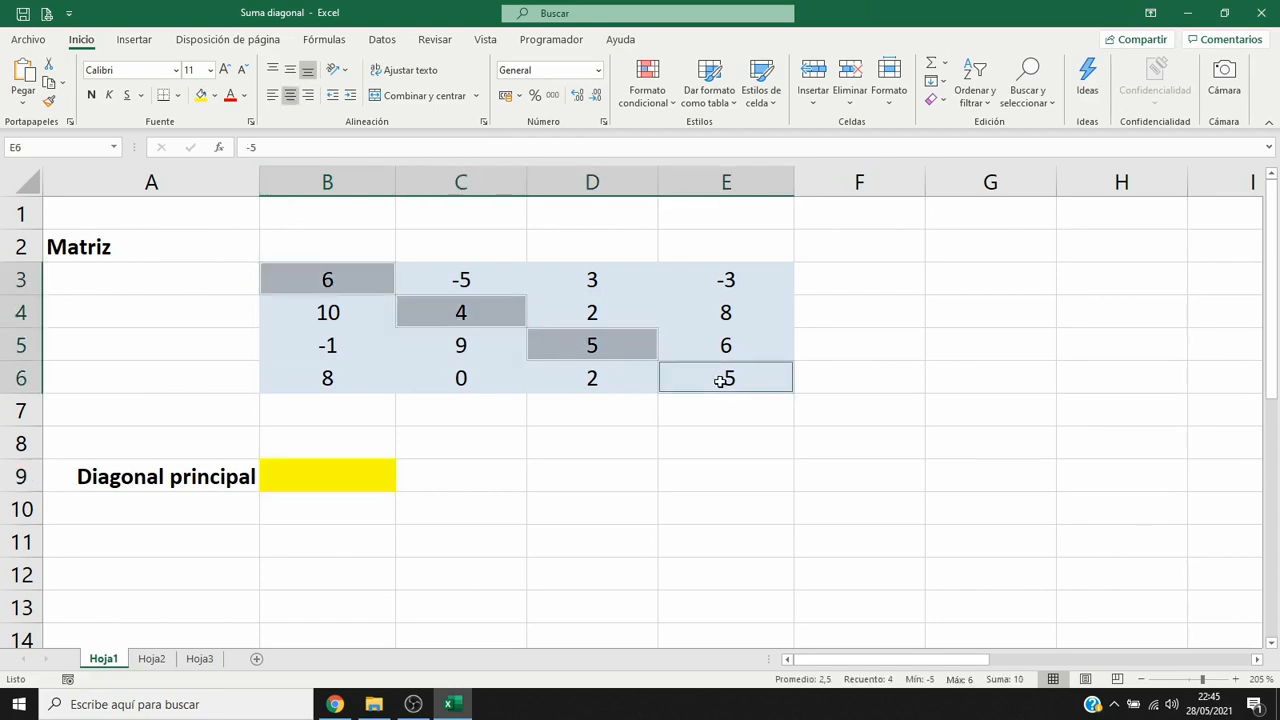
click(720, 381)
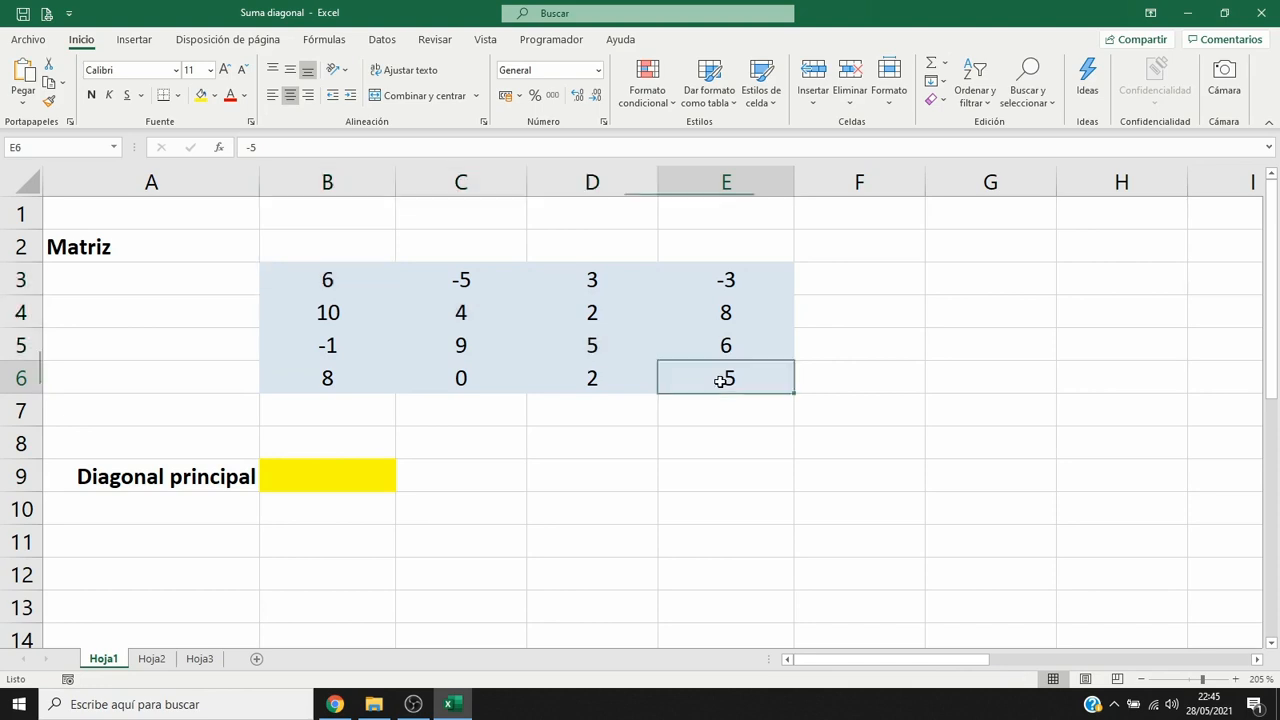
click(362, 286)
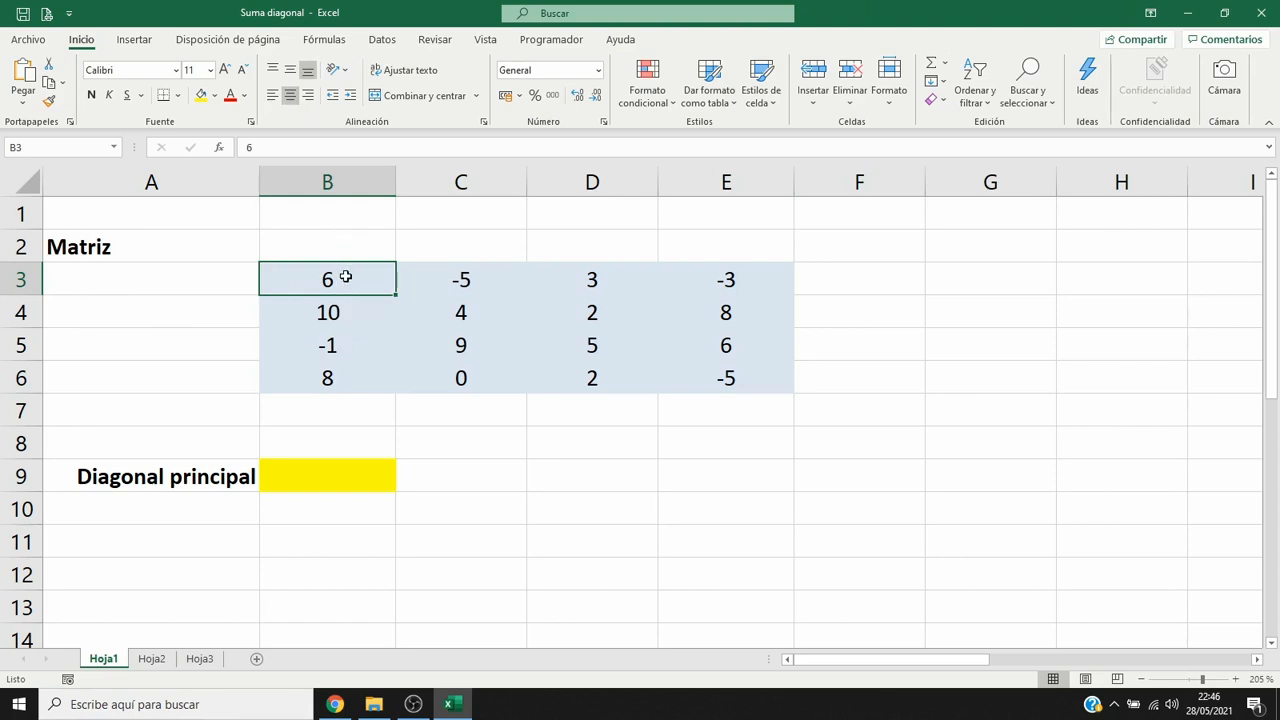
click(474, 313)
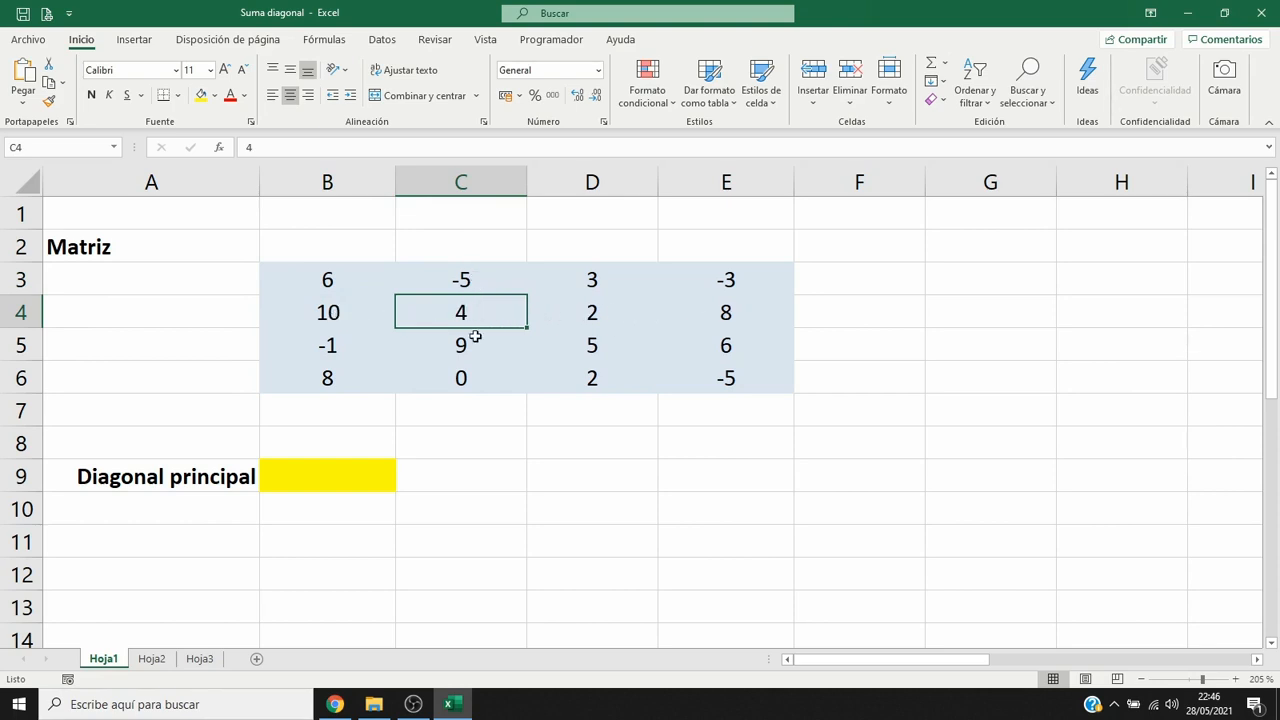
click(758, 346)
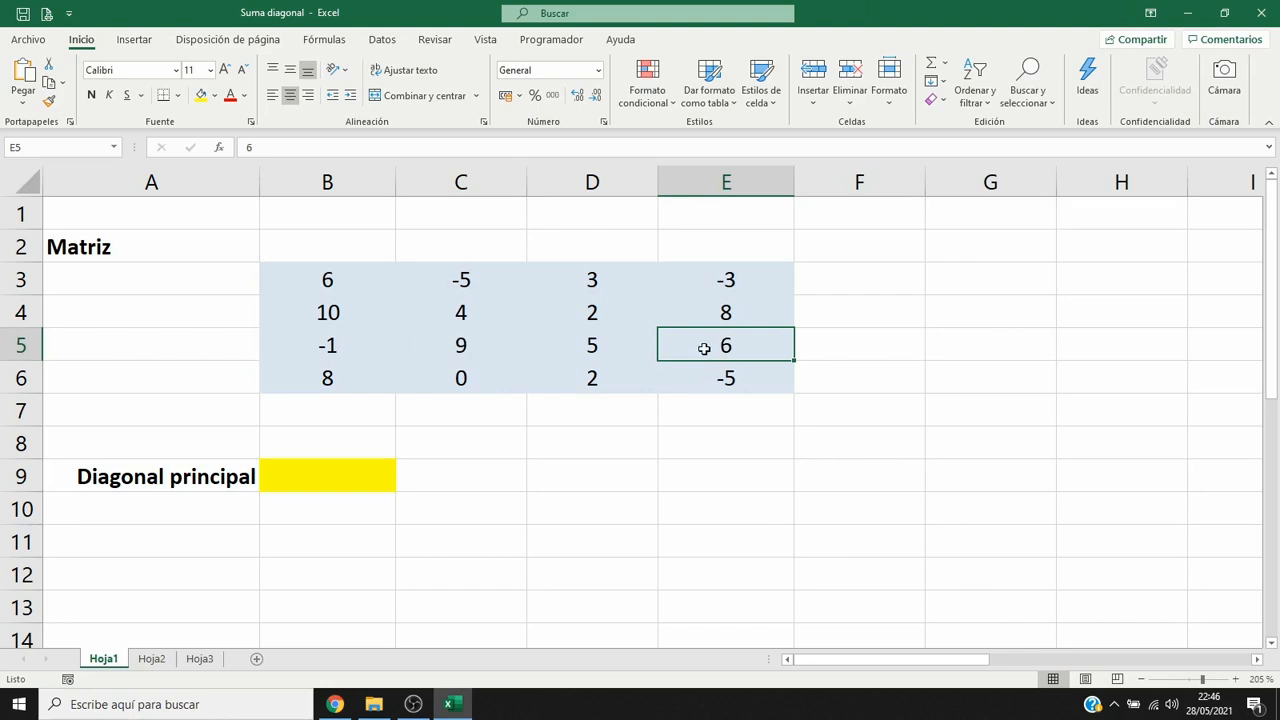
Enter =FILA(B3:E6) in cell B9 as an array formula covering the whole matrix
click(349, 477)
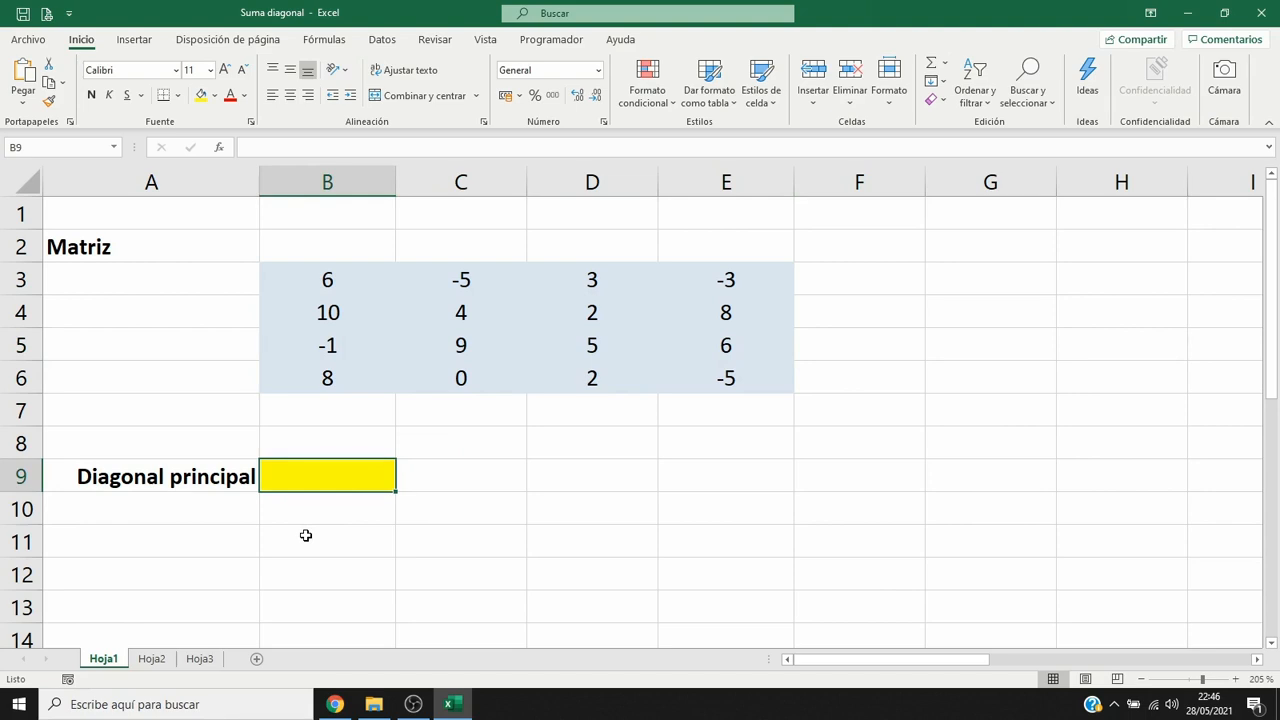
text(=FILA()
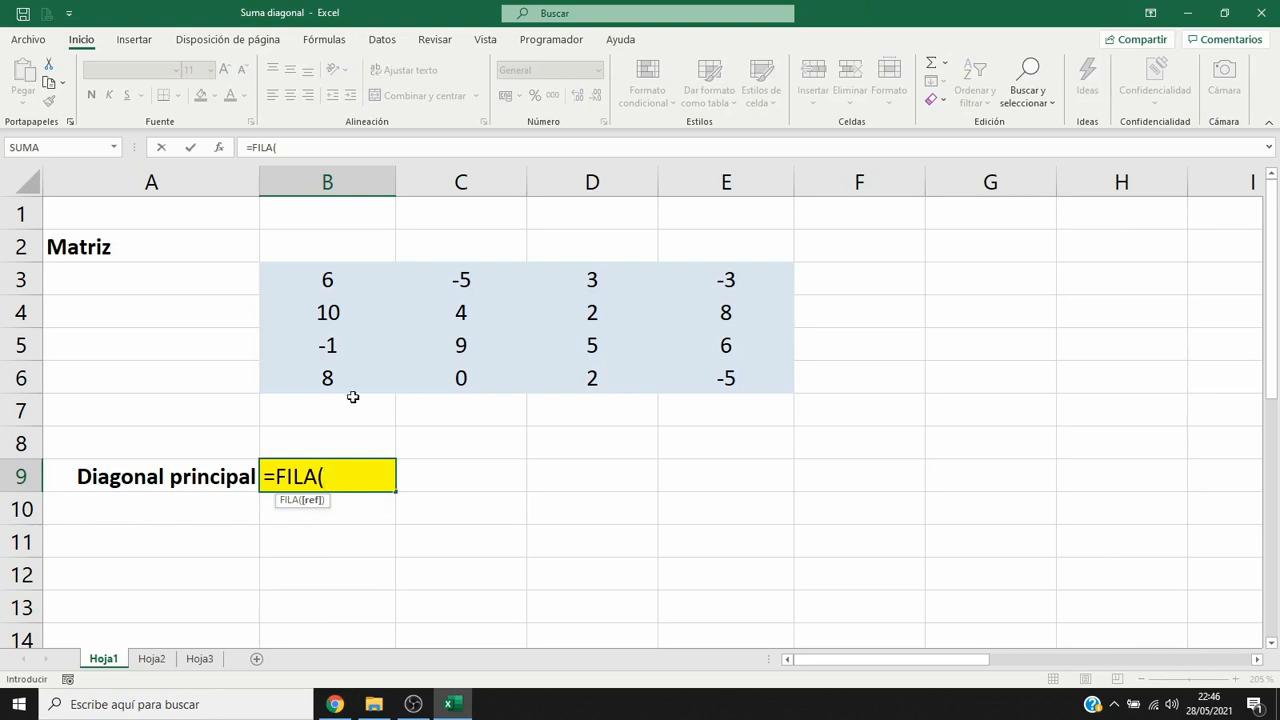
drag(355, 270, 726, 378)
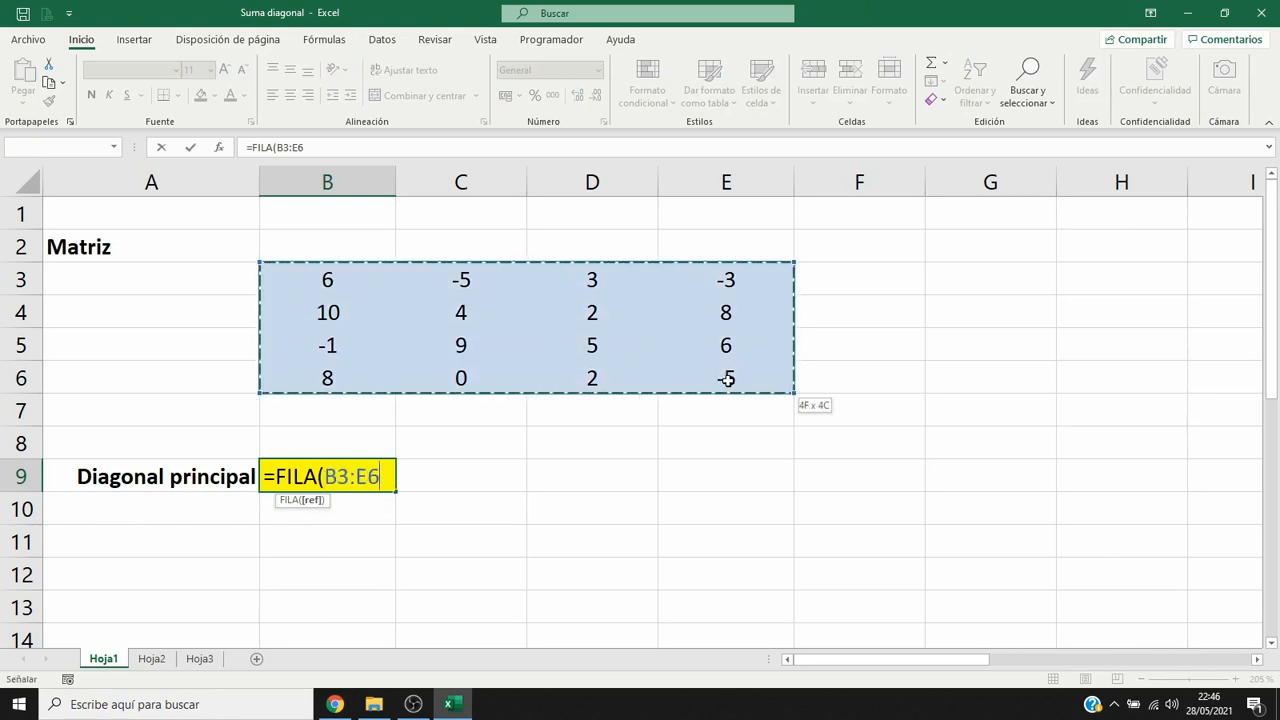
text())
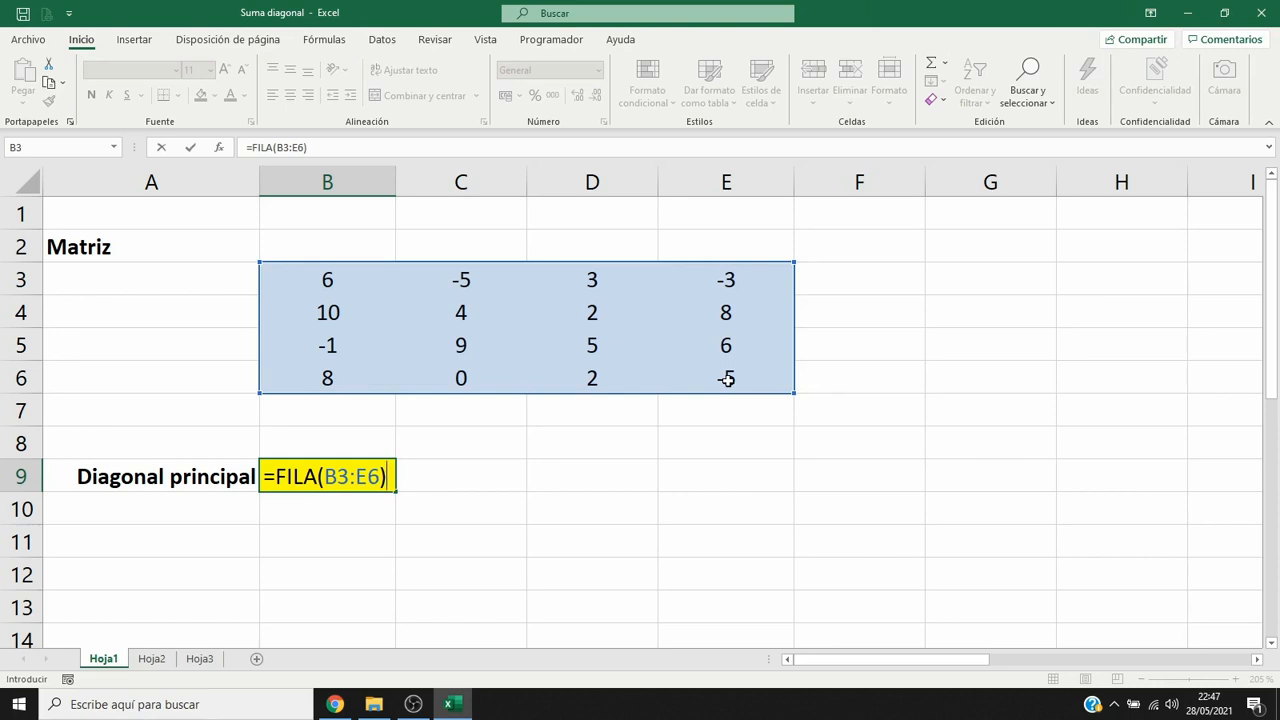
key(ctrl+shift+Return)
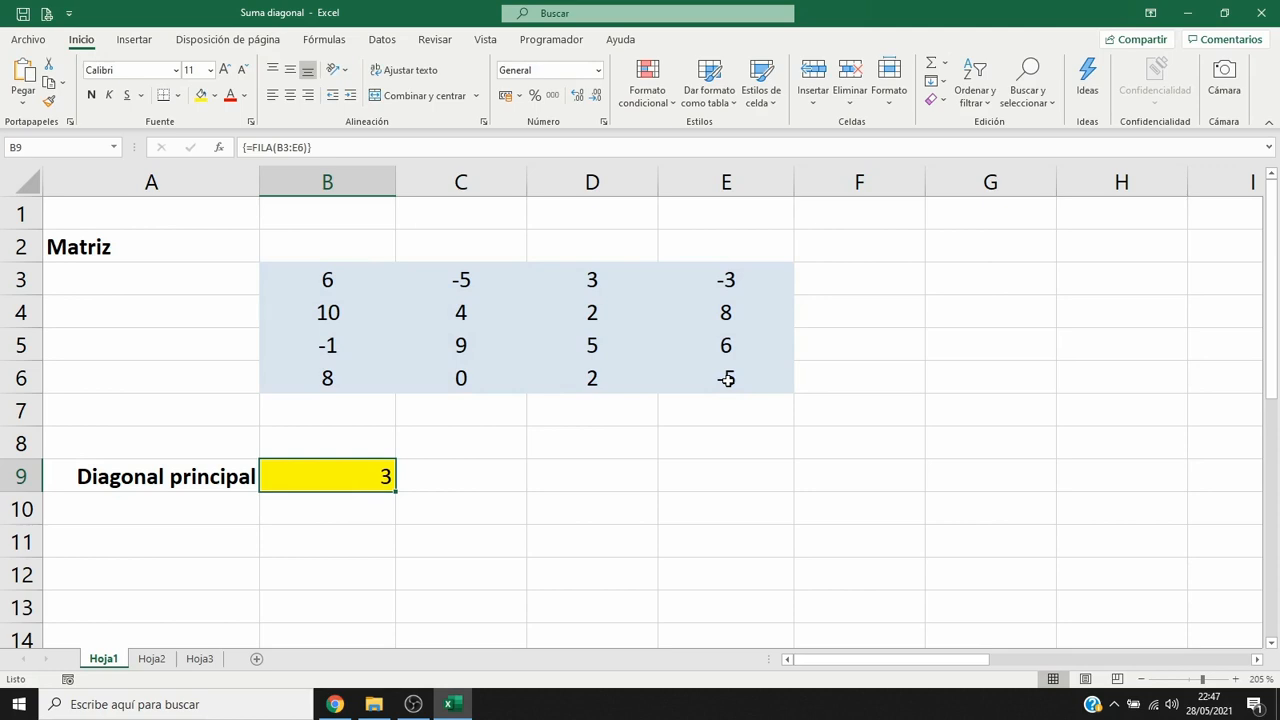
Evaluate the FILA formula in B9 in place to inspect its array of row numbers, keeping the formula
key(F2)
key(F9)
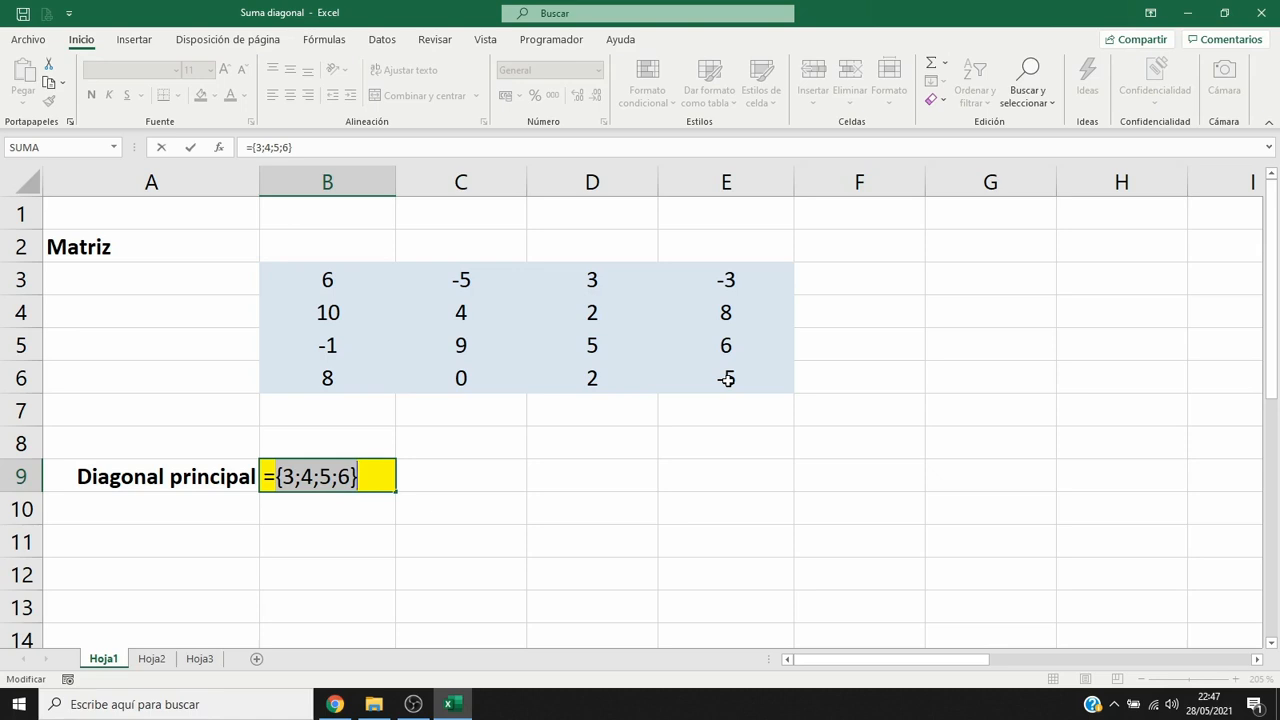
key(Escape)
Extend the array formula in B9 to =FILA(B3:E6)-FILA(B3)+1 so that row numbering is relative to the matrix
key(F2)
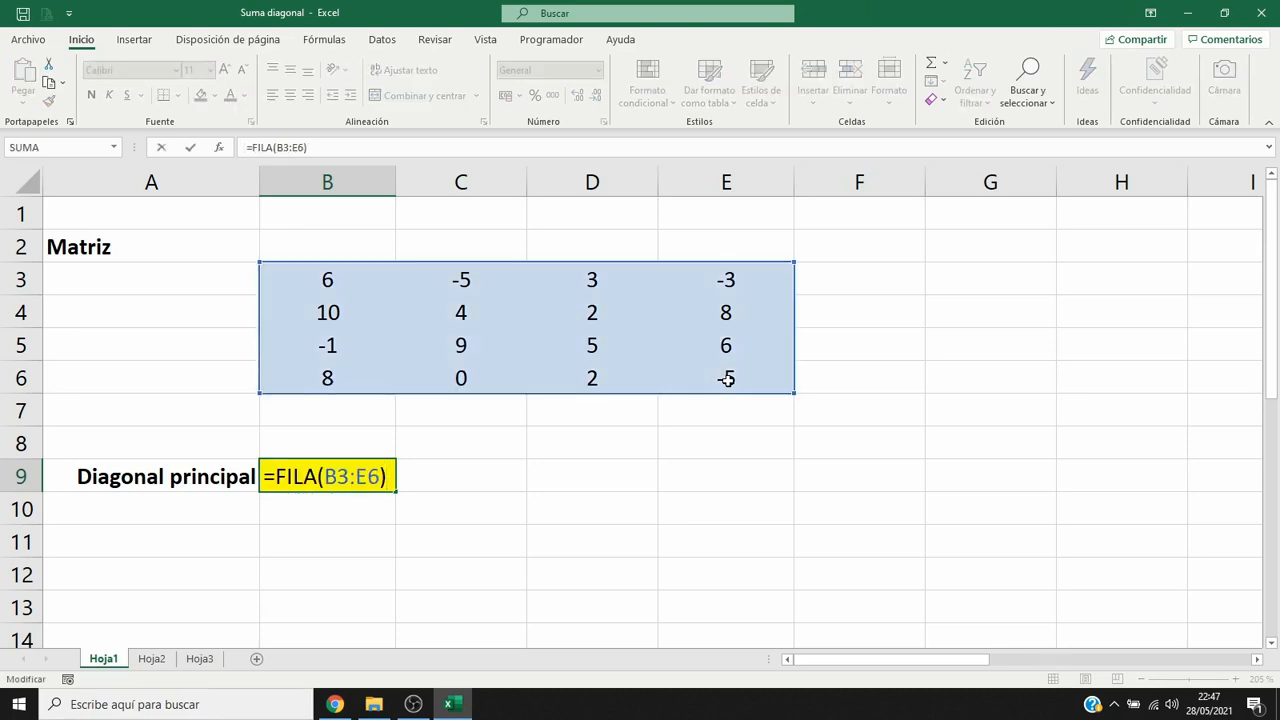
text(-FILA()
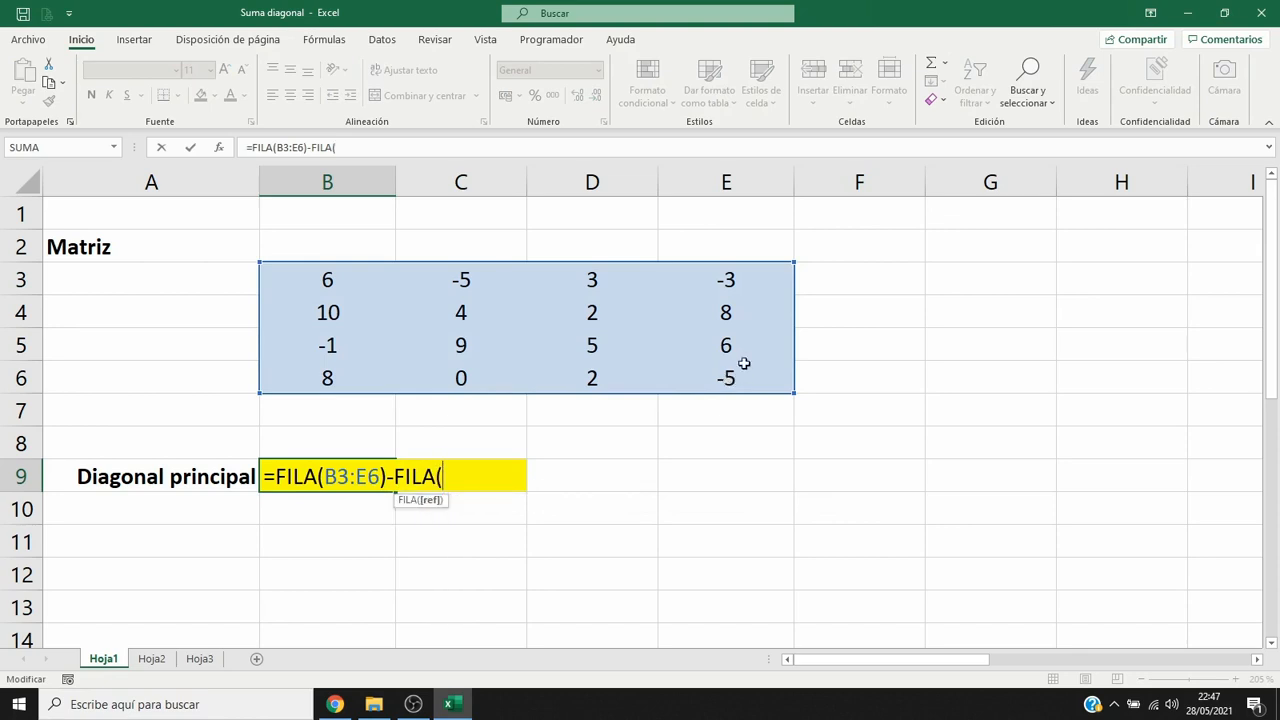
click(322, 277)
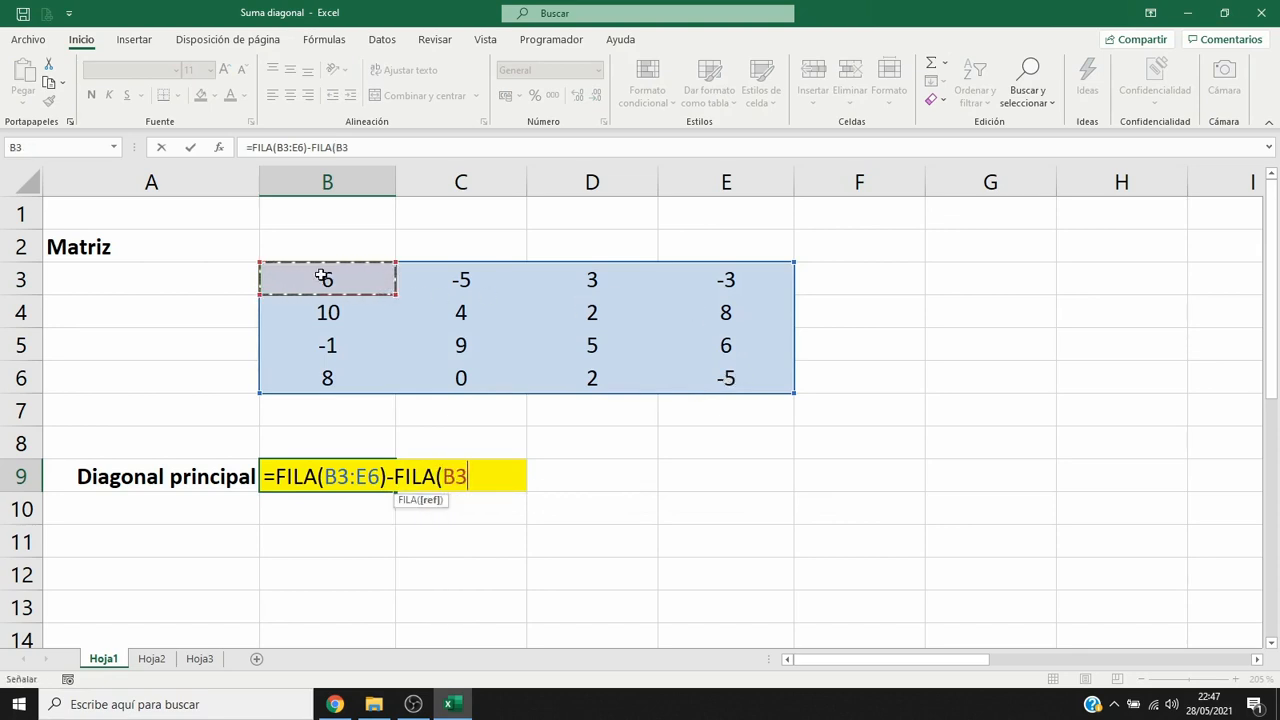
text()+1)
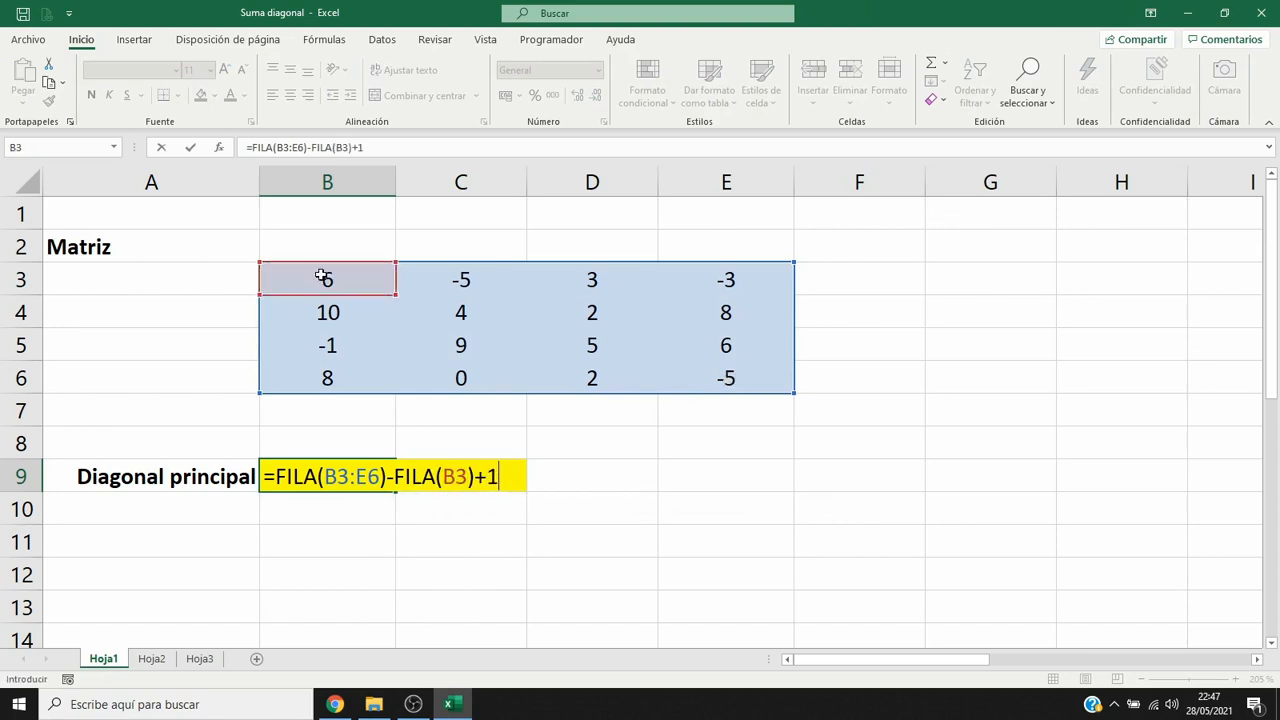
key(ctrl+shift+Return)
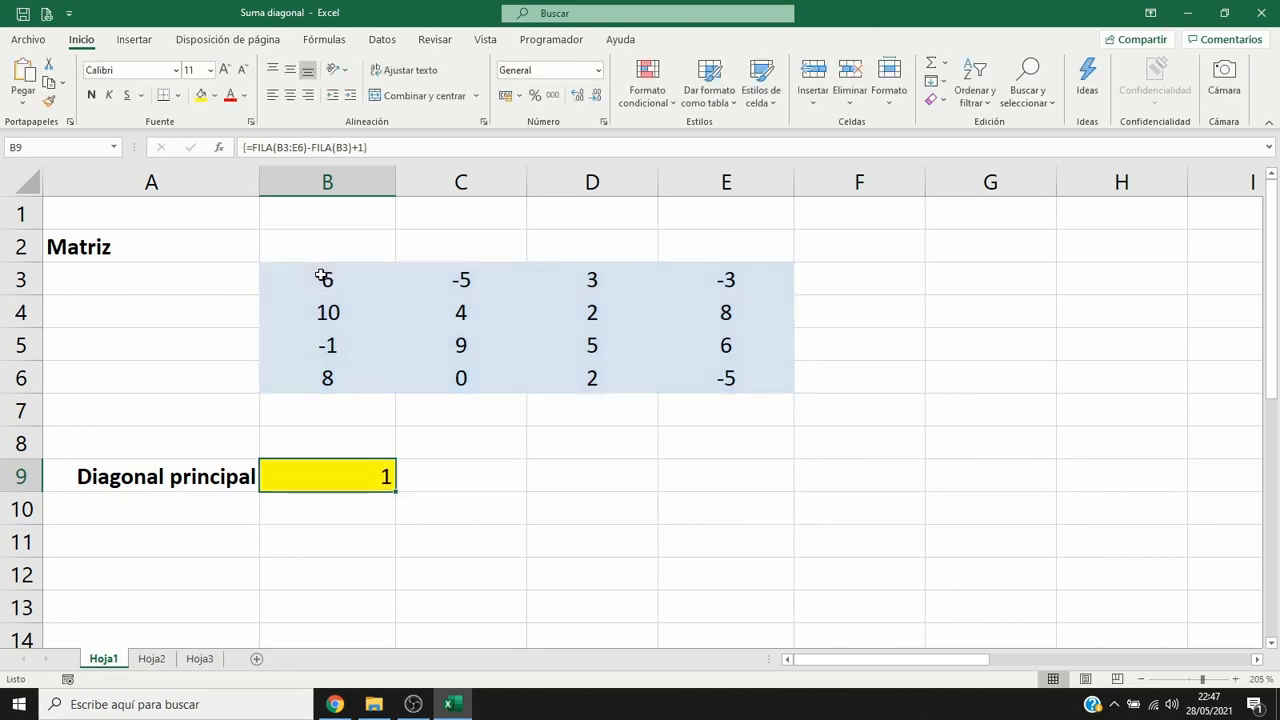
Evaluate the relative row expression in B9 to inspect its array, discarding the evaluation
key(F2)
key(F9)
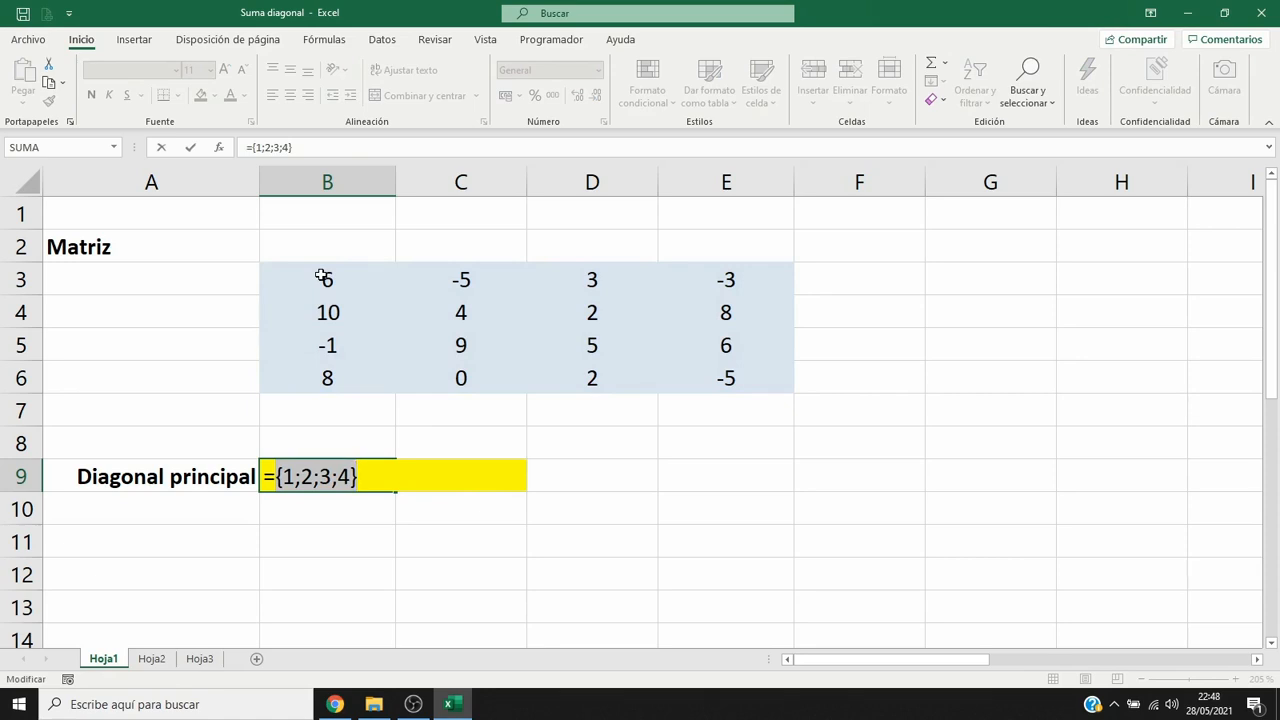
key(Escape)
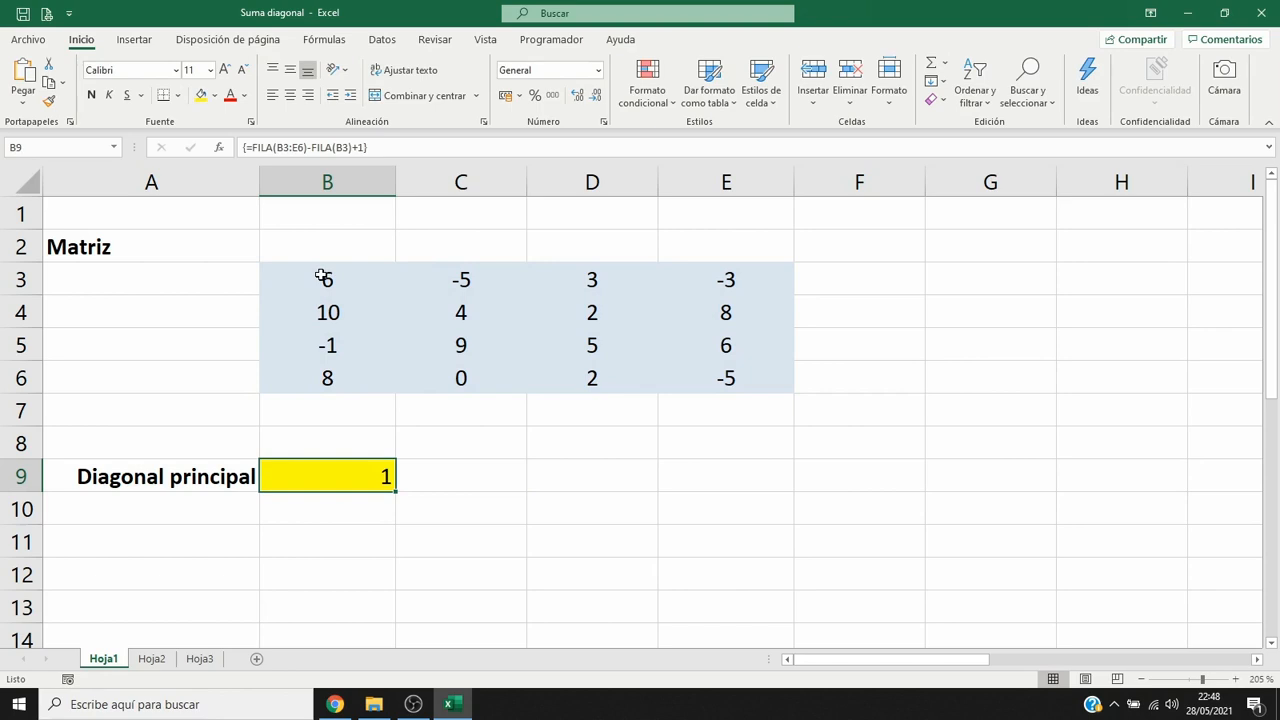
Append an equals comparison to the B9 formula, followed by a copy of FILA(B3:E6)-FILA(B3)+1
key(F2)
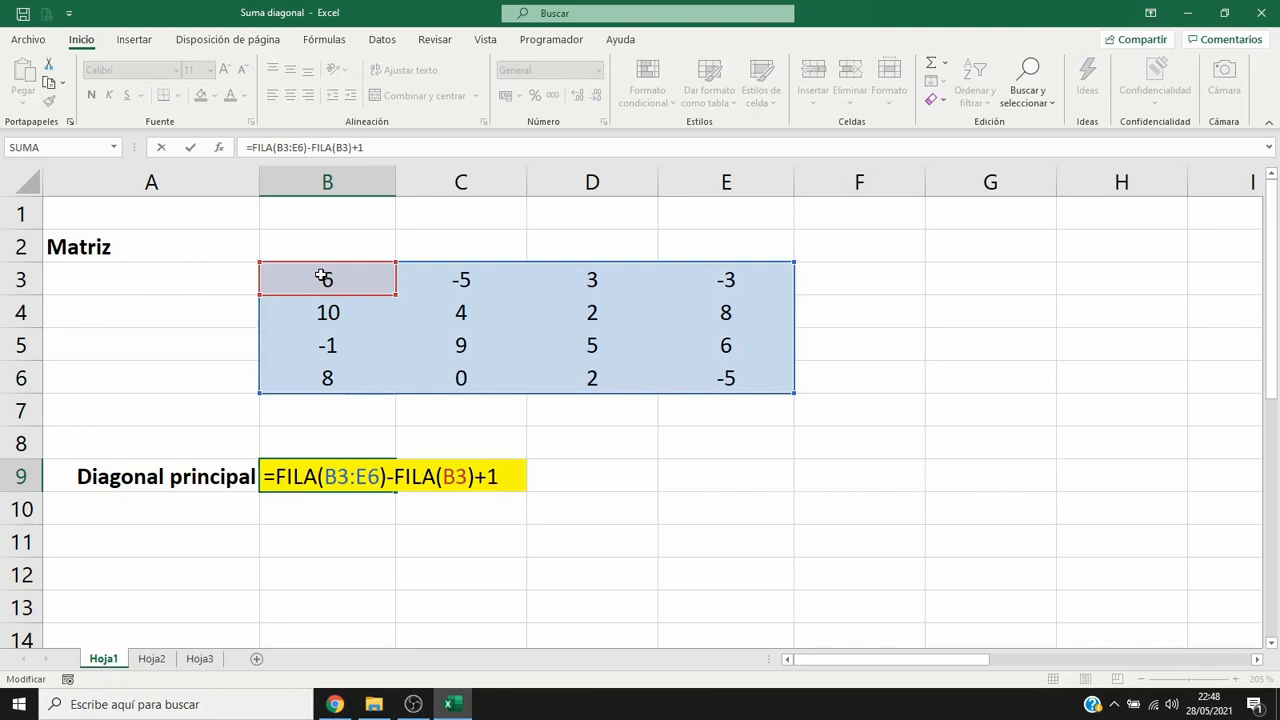
shift+click(276, 480)
key(ctrl+c)
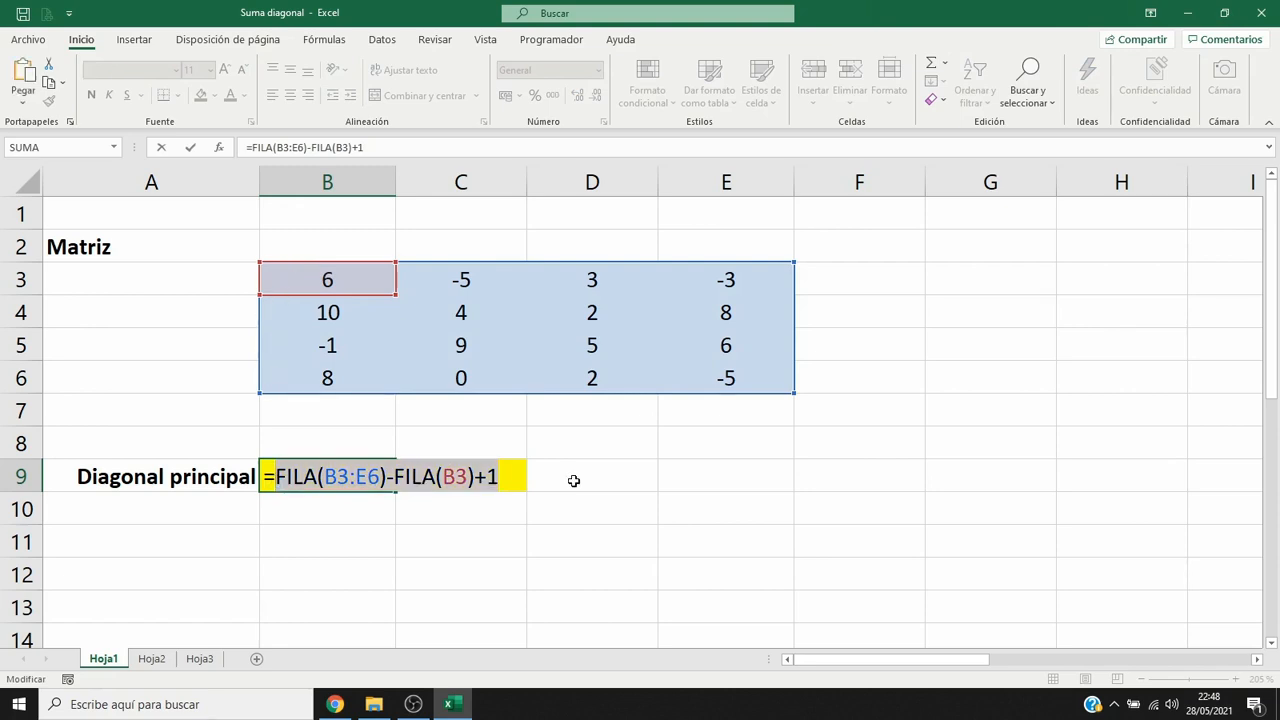
click(507, 477)
text(=)
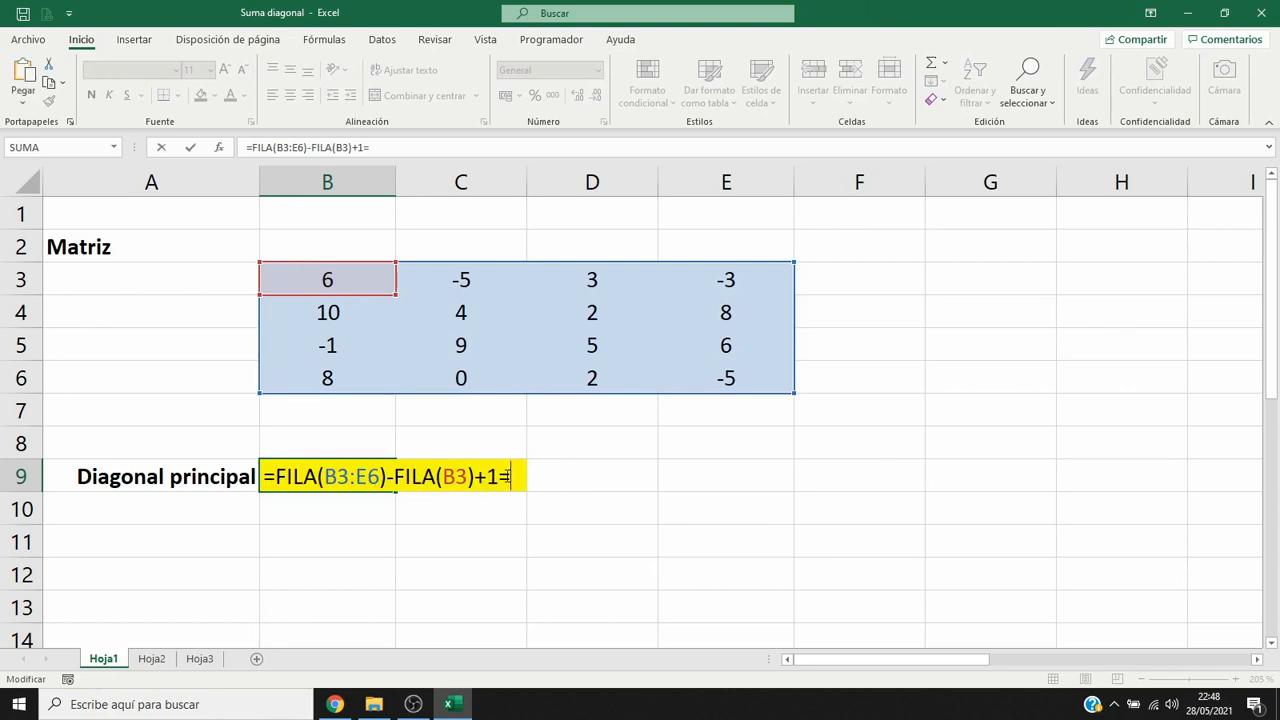
key(ctrl+v)
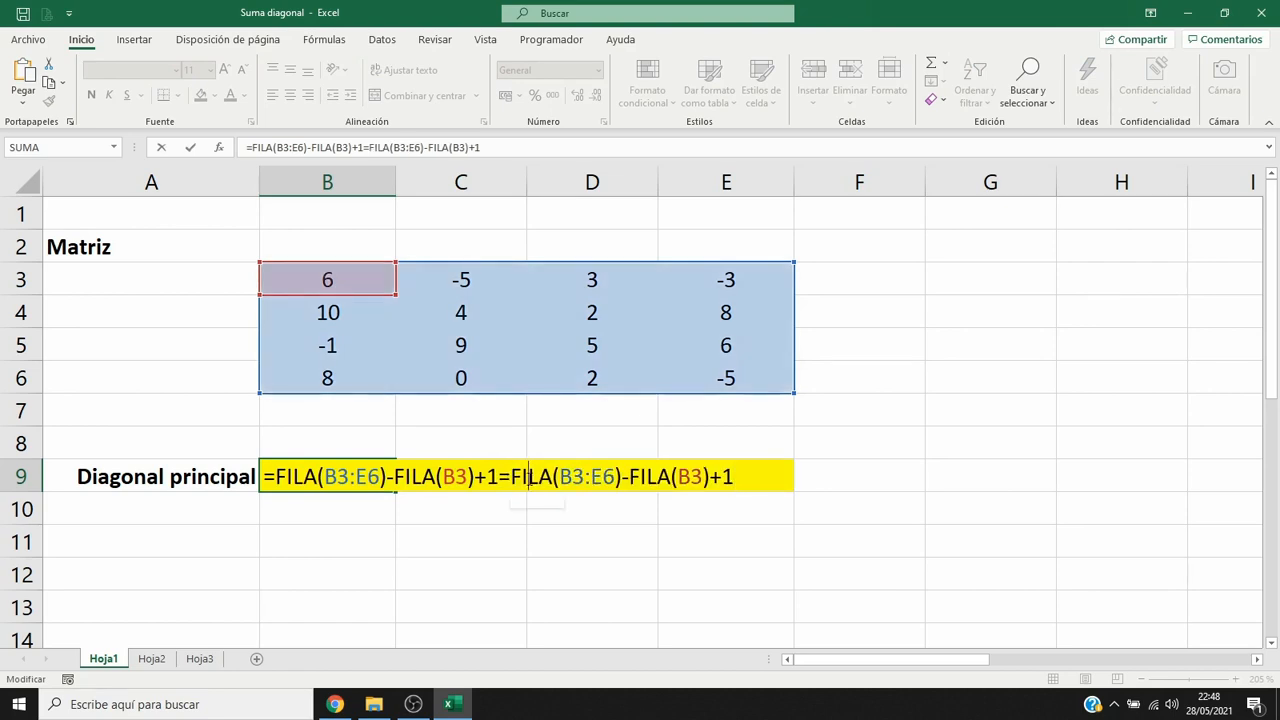
Replace both FILA functions after the comparison with COLUMNA and confirm =FILA(B3:E6)-FILA(B3)+1=COLUMNA(B3:E6)-COLUMNA(B3)+1 as an array formula
double_click(528, 477)
text(COLUMNA)
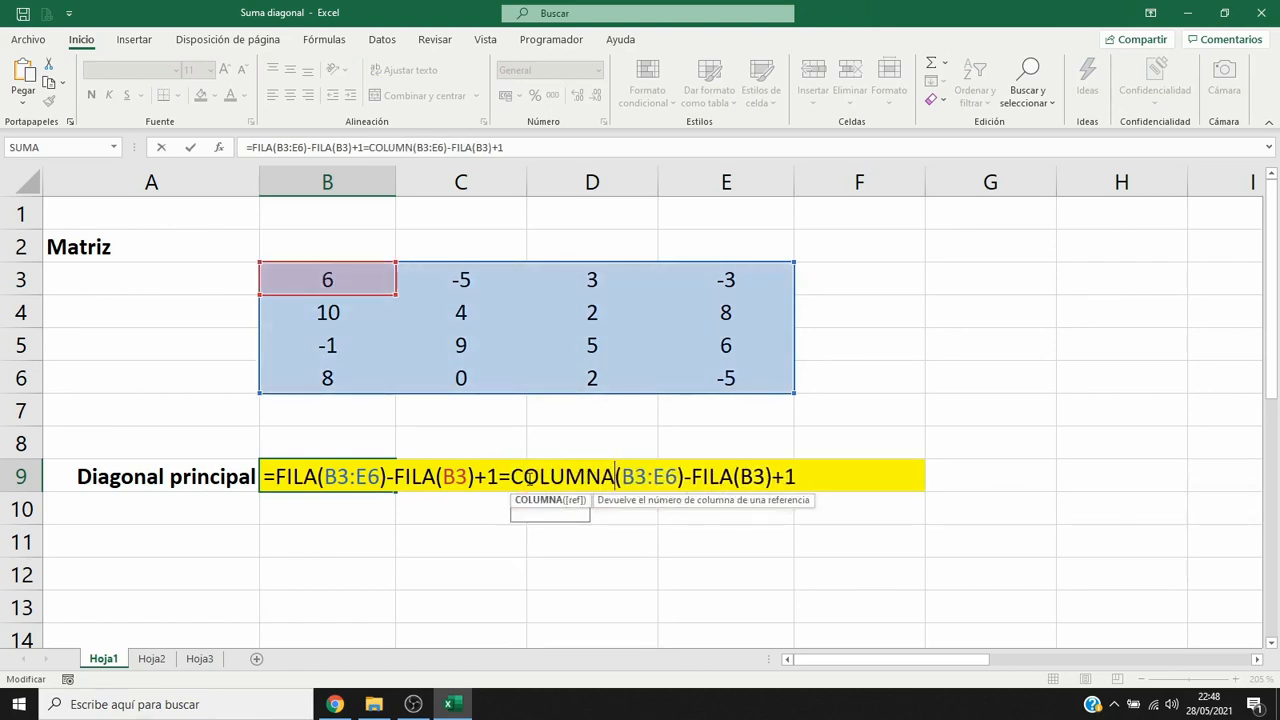
double_click(712, 477)
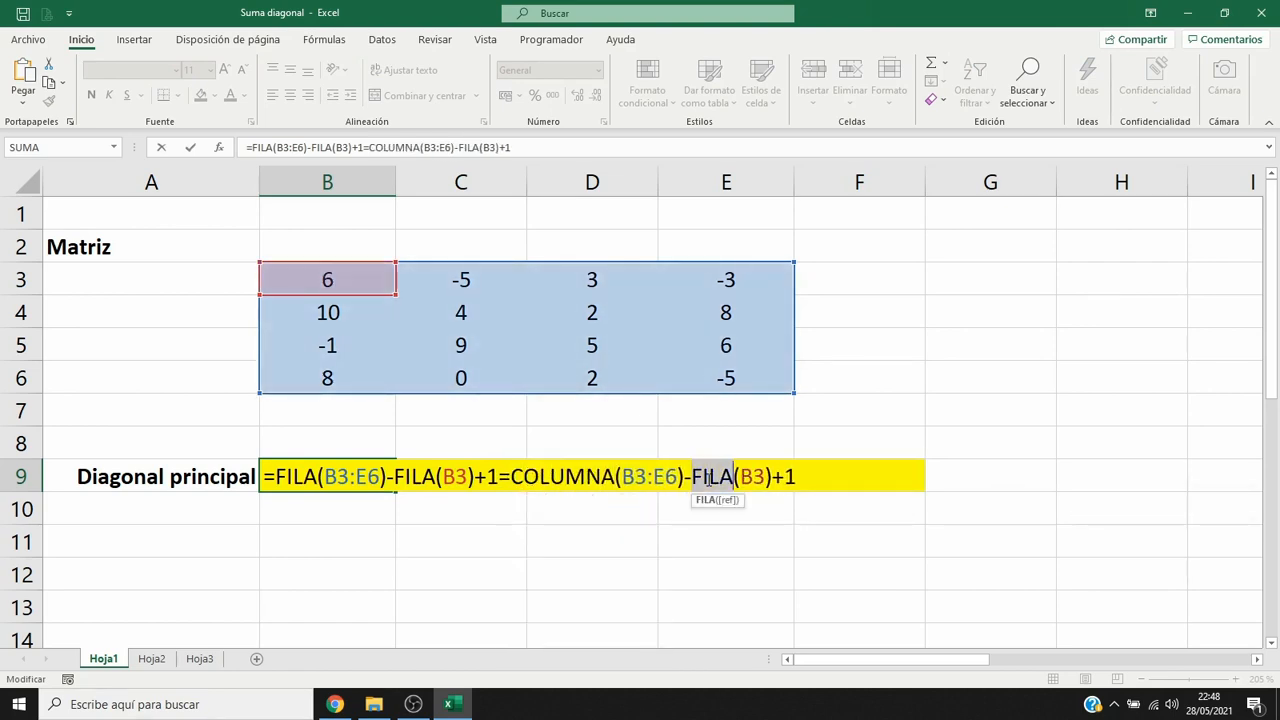
text(COLUMNA)
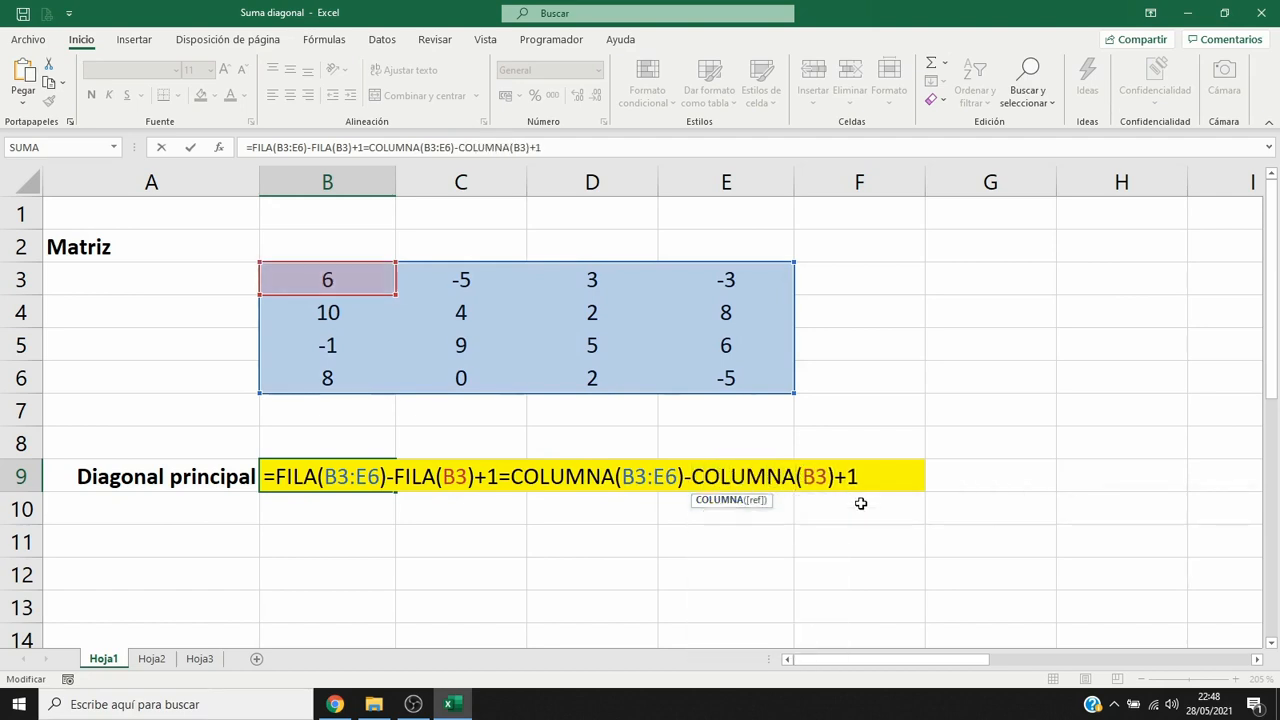
key(Escape)
key(ctrl+shift+Return)
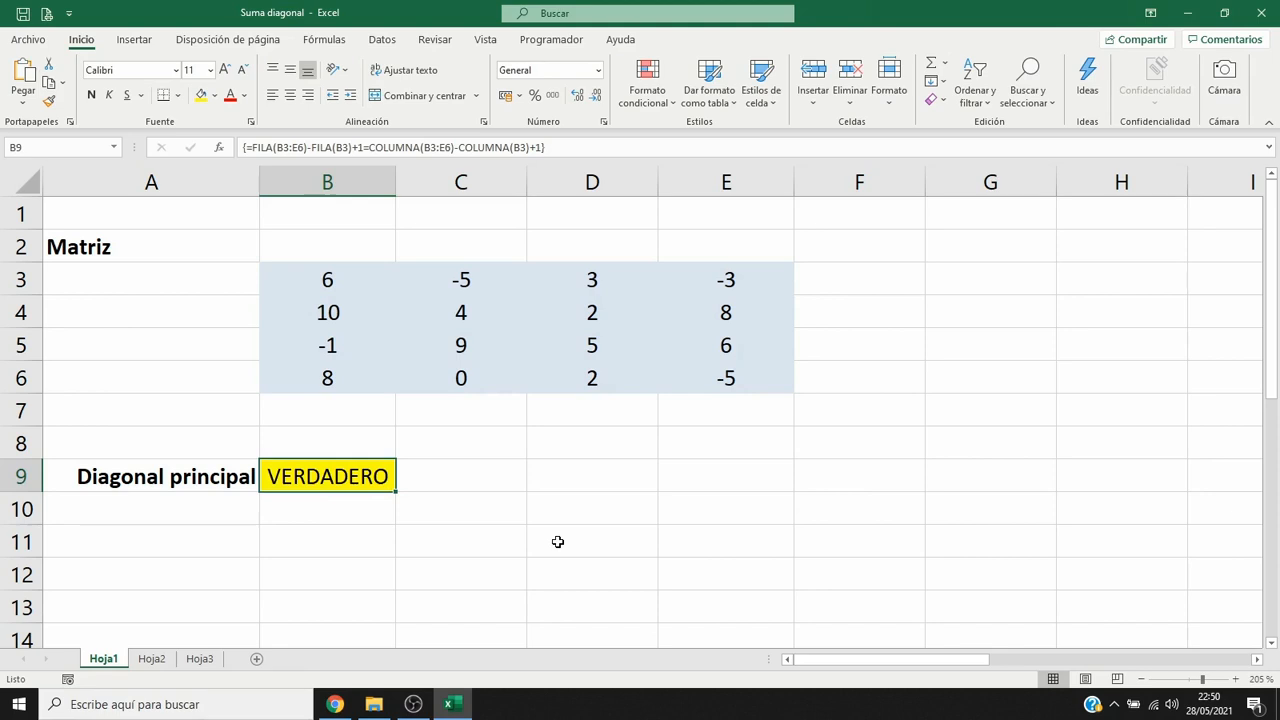
Evaluate the row-column comparison in B9, examine its array of logical values row by row, and discard the evaluation
key(F2)
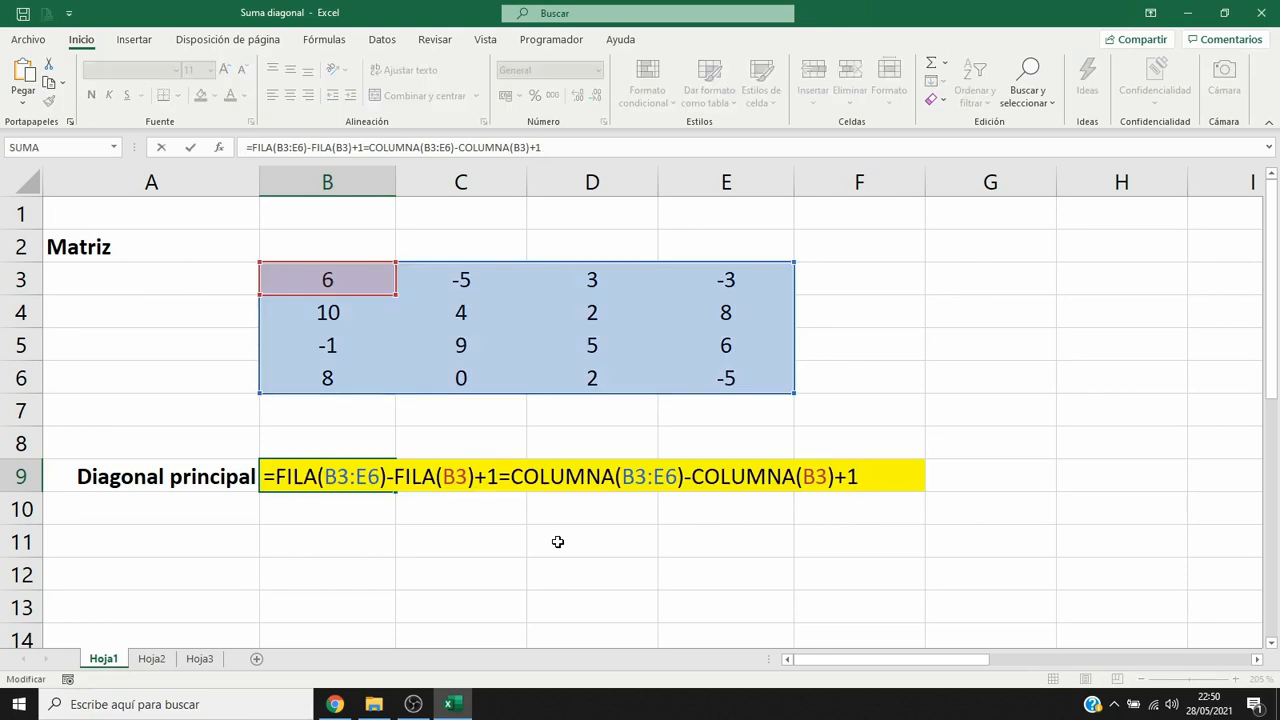
key(F9)
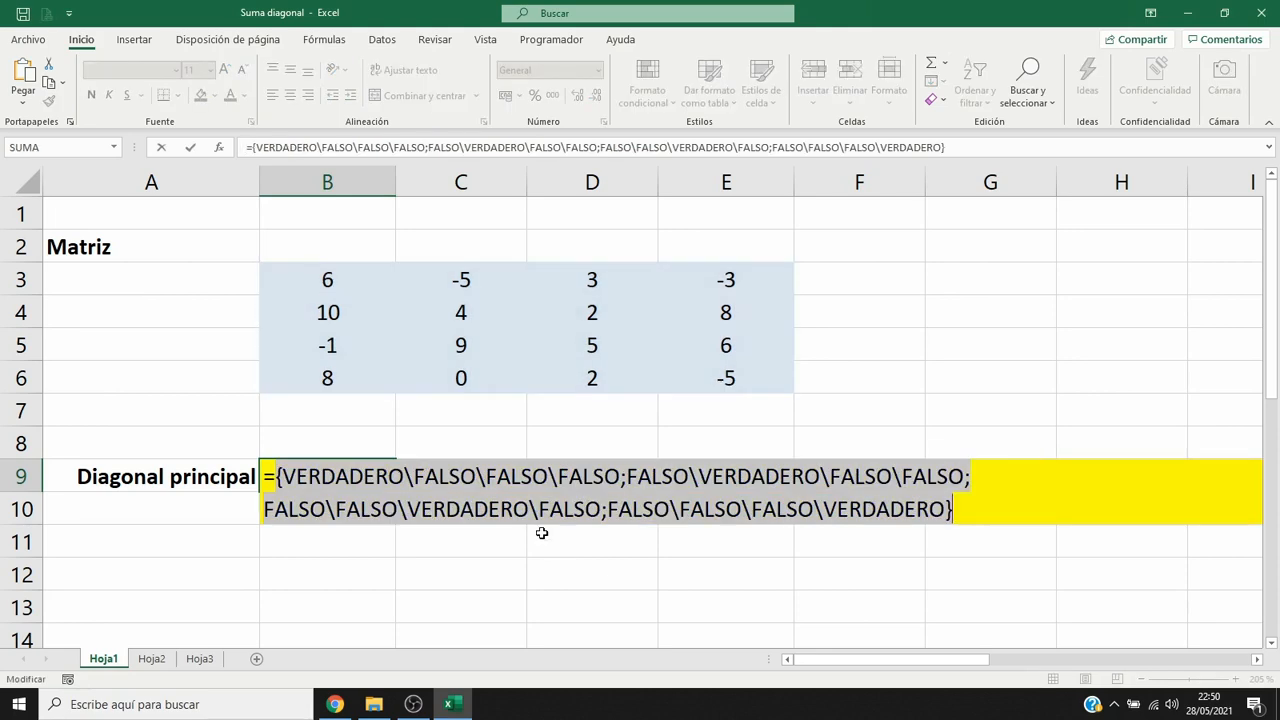
click(283, 476)
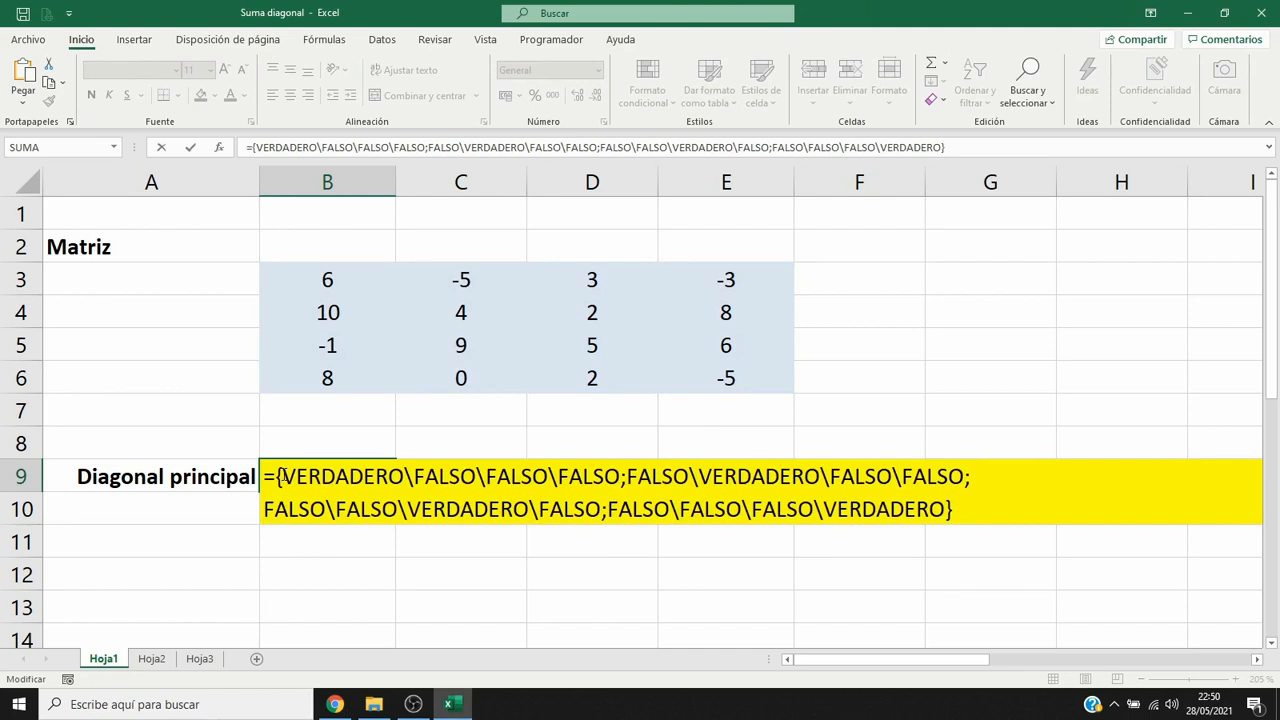
drag(283, 476, 618, 482)
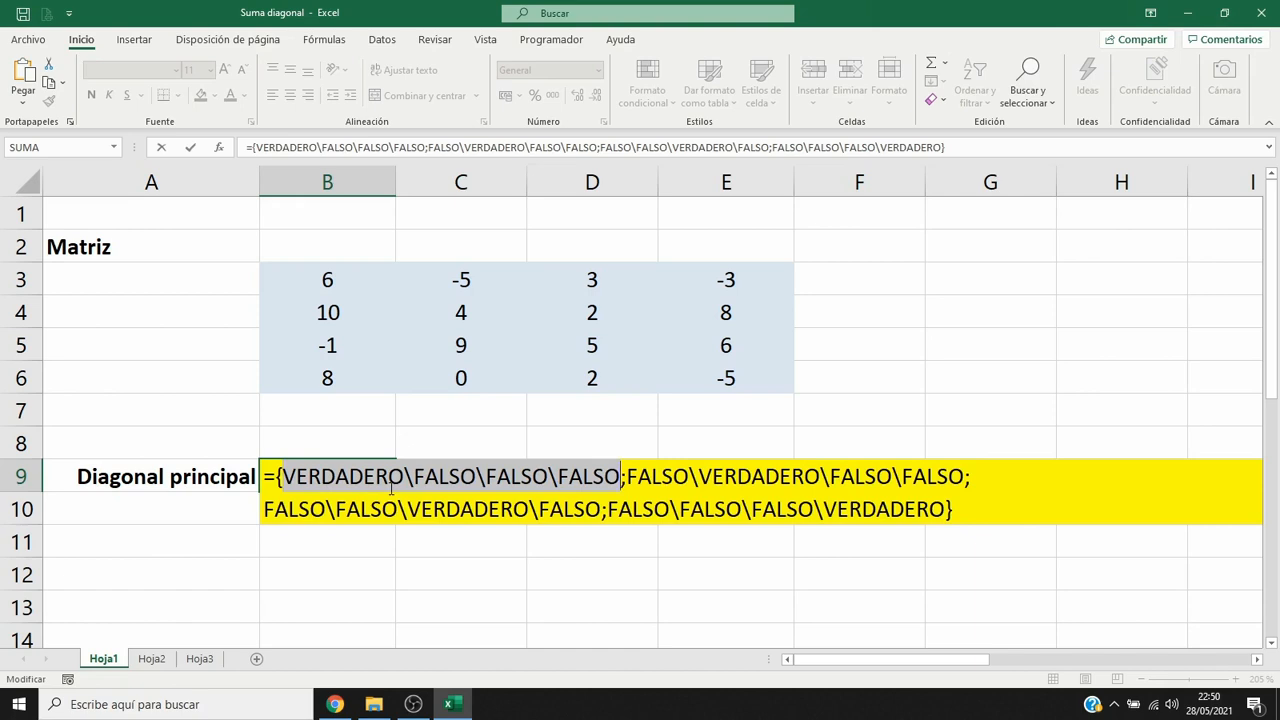
click(628, 478)
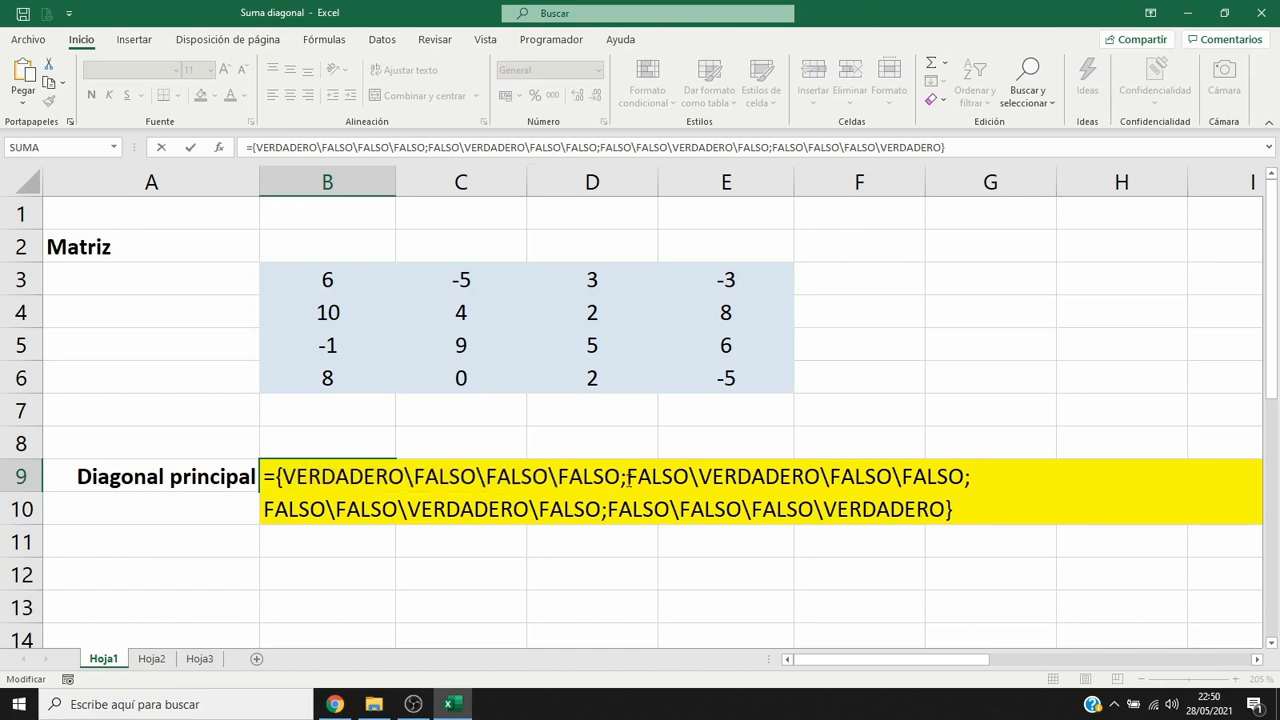
drag(628, 478, 964, 478)
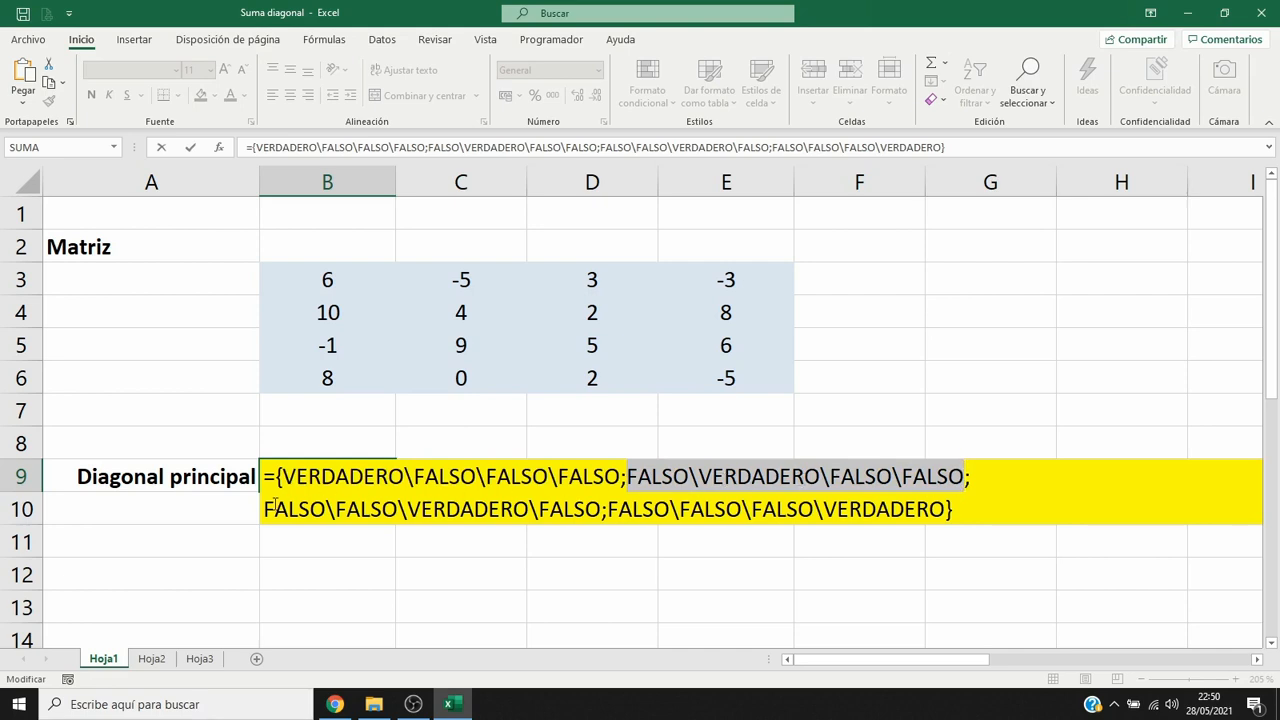
drag(264, 509, 948, 509)
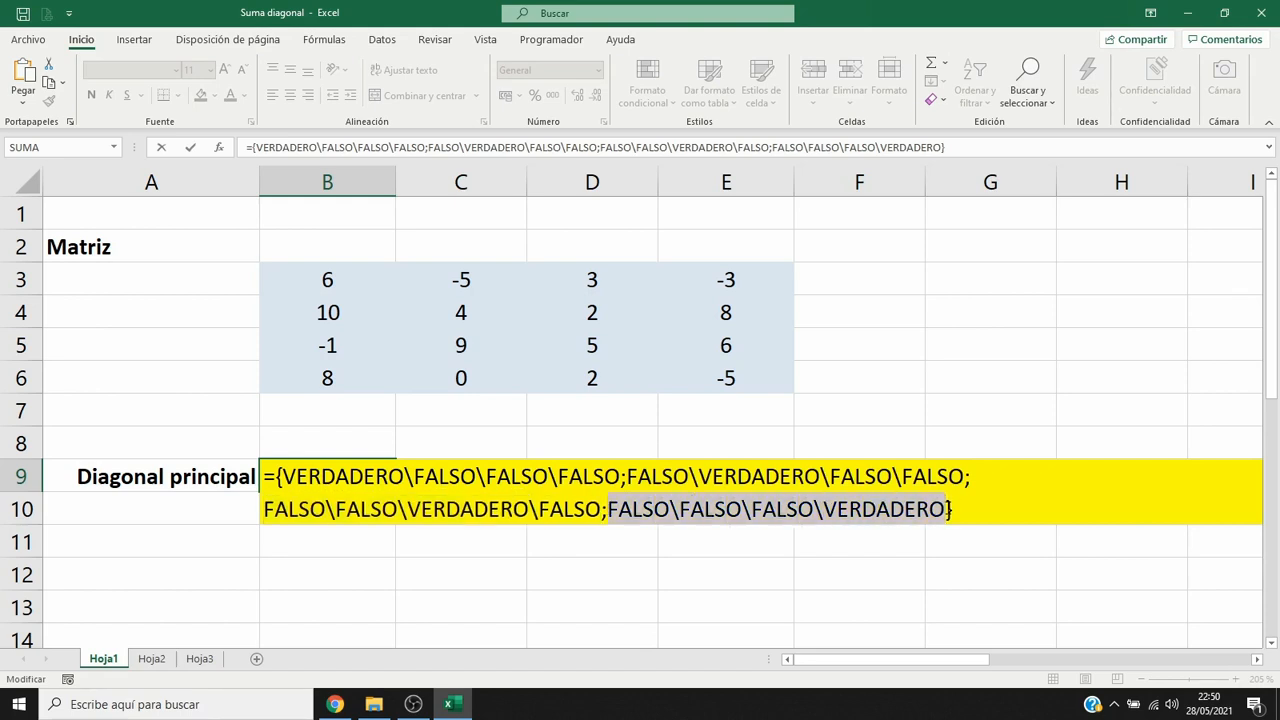
click(963, 512)
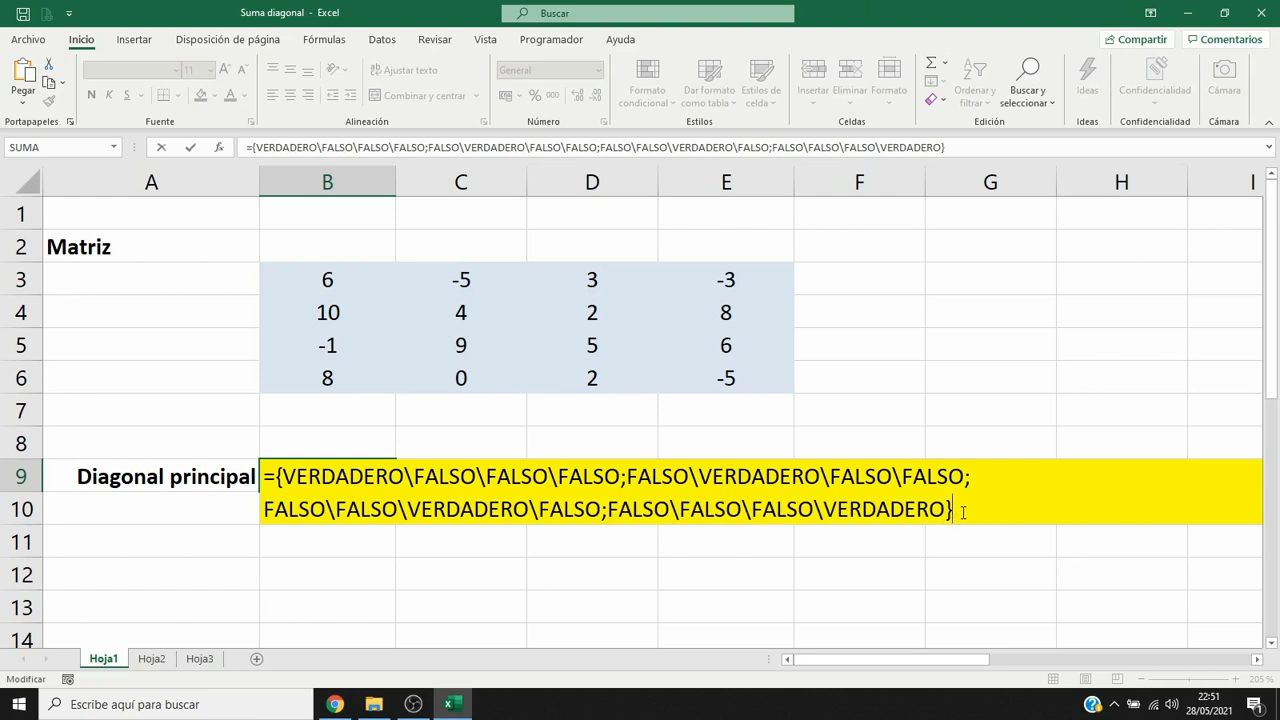
key(Escape)
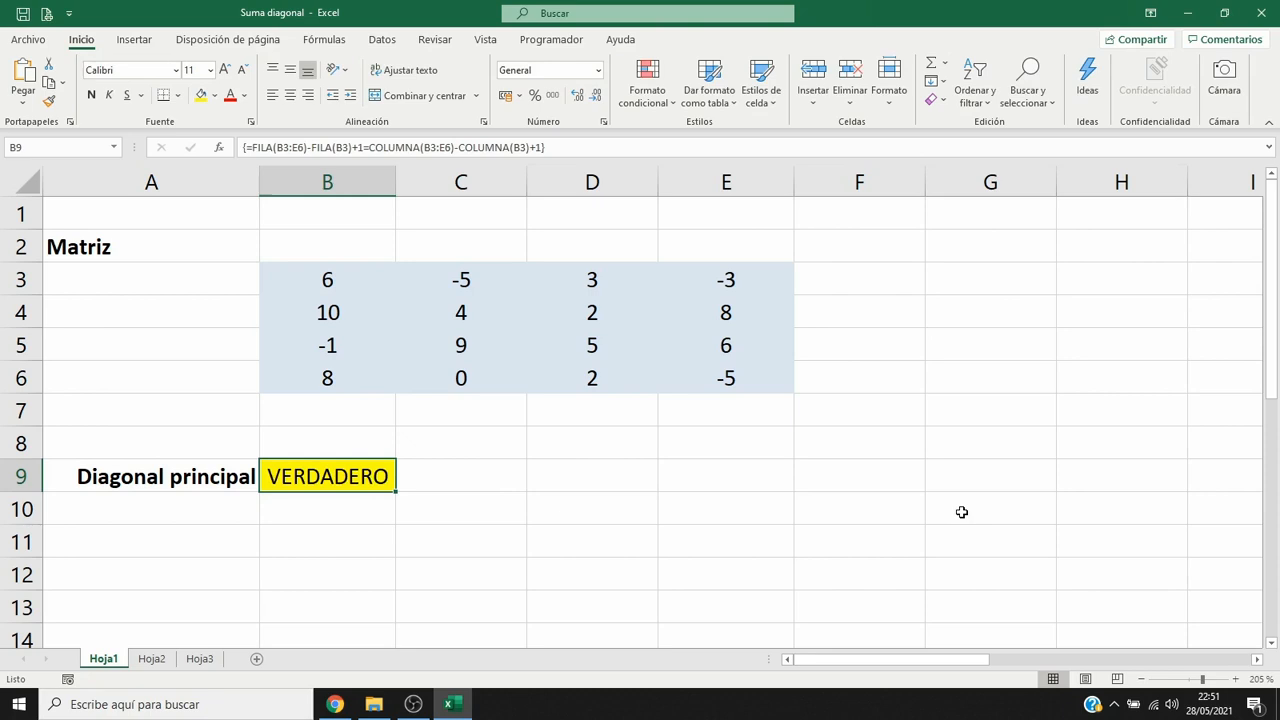
Enclose the B9 comparison in parentheses, multiply it by the matrix B3:E6, and confirm it as an array formula
key(F2)
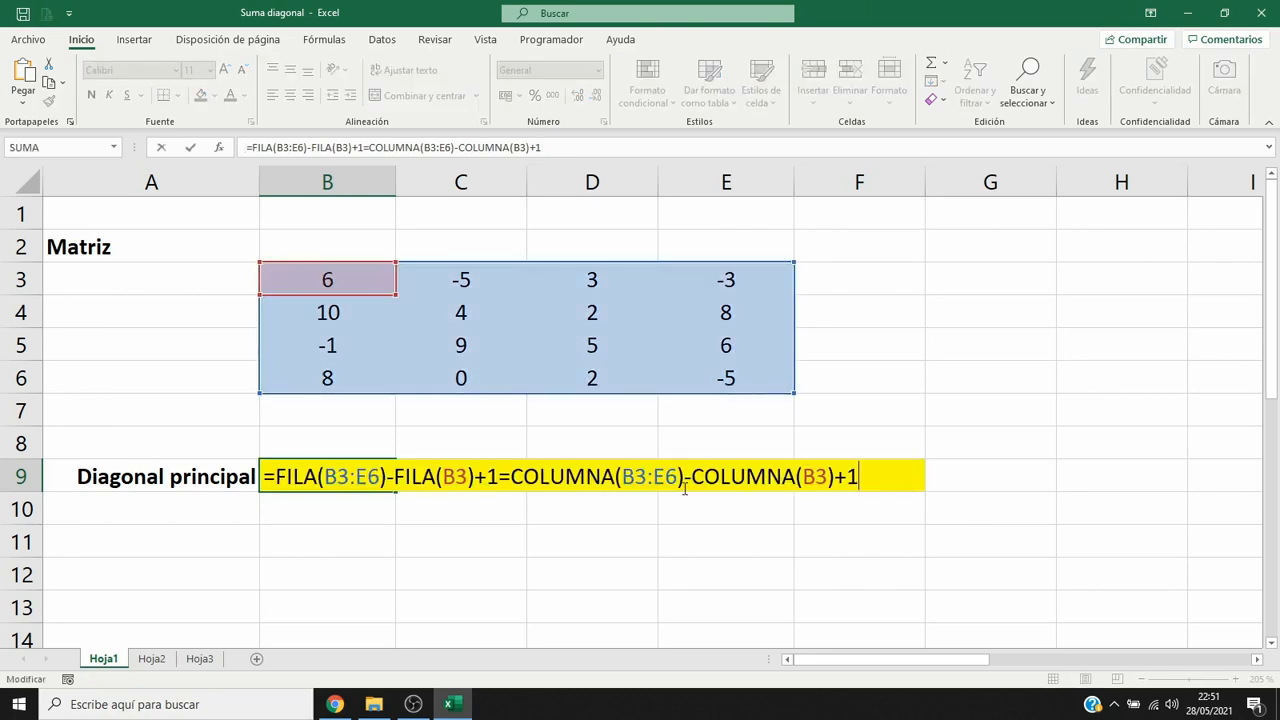
click(277, 477)
text(()
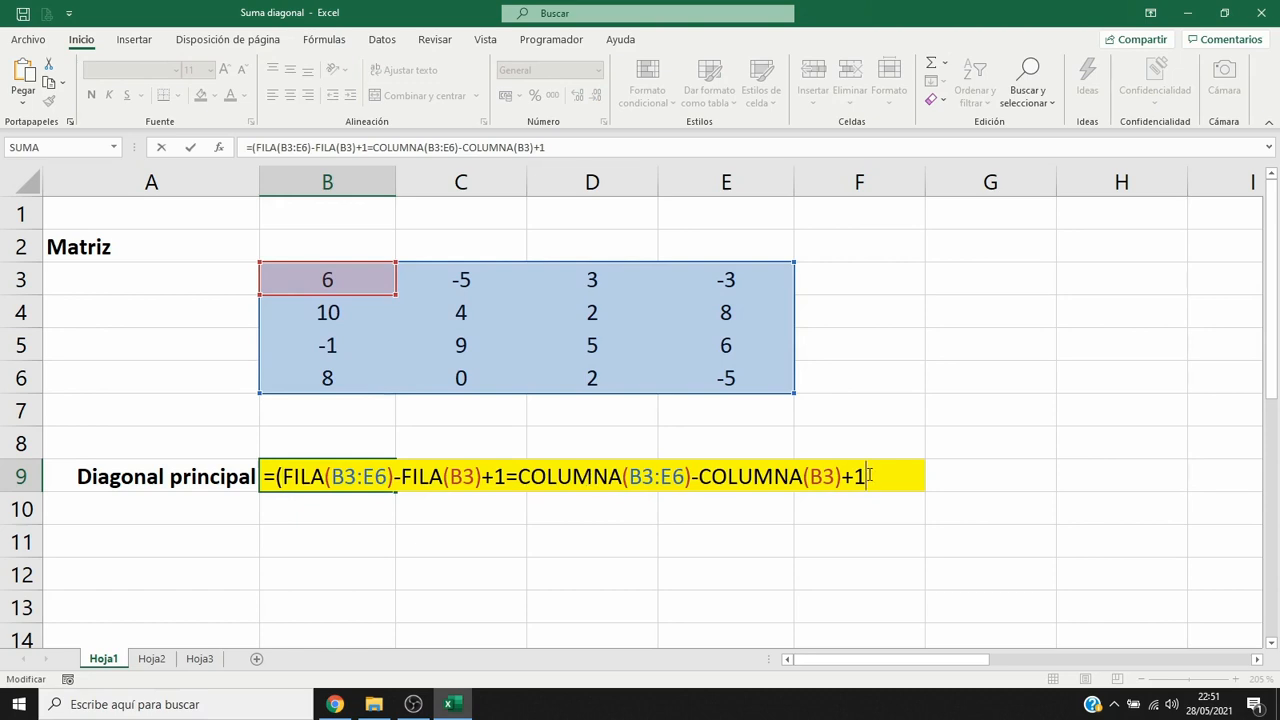
text()*)
drag(363, 286, 715, 380)
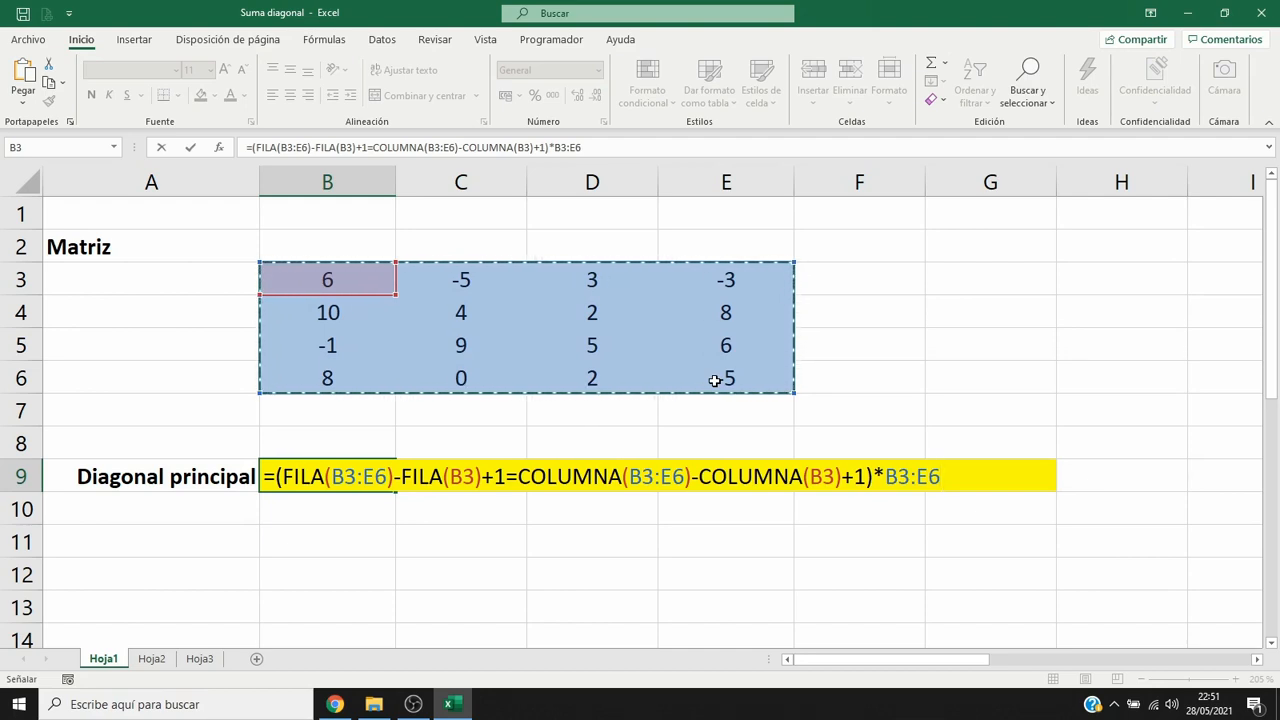
key(ctrl+shift+Return)
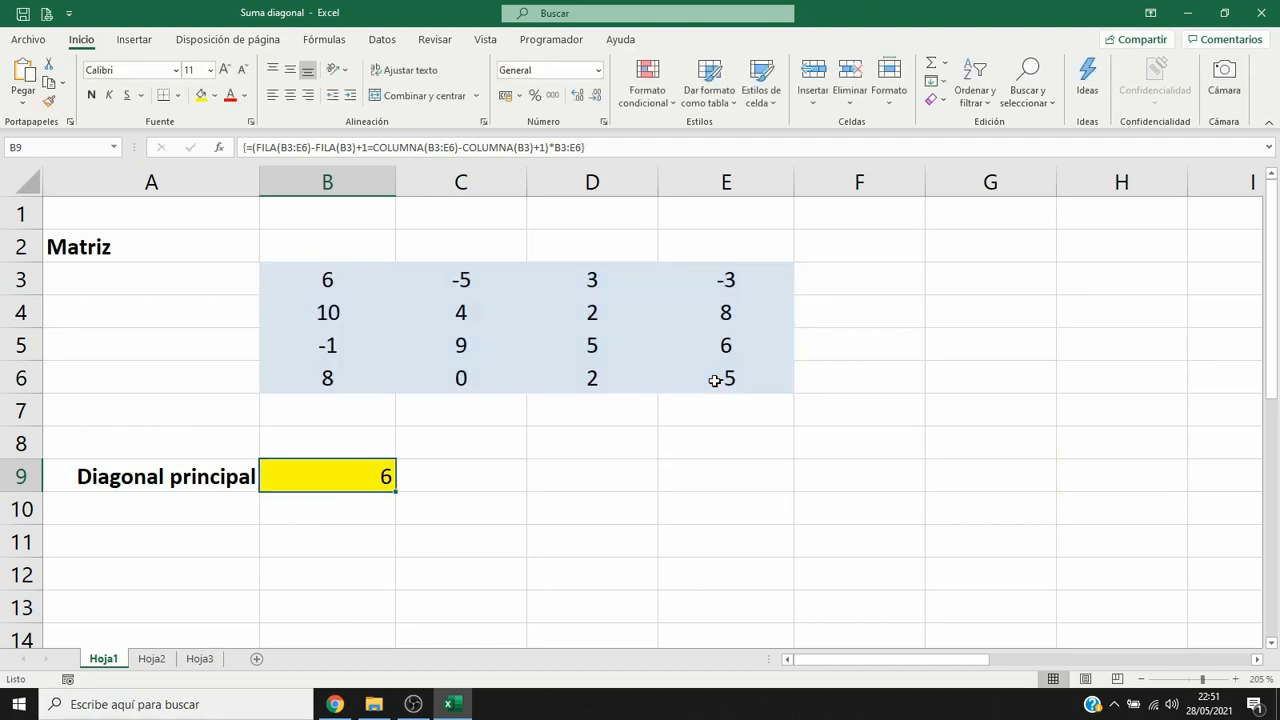
Evaluate the multiplied expression in B9 to inspect its resulting array, discarding the evaluation
key(F2)
key(F9)
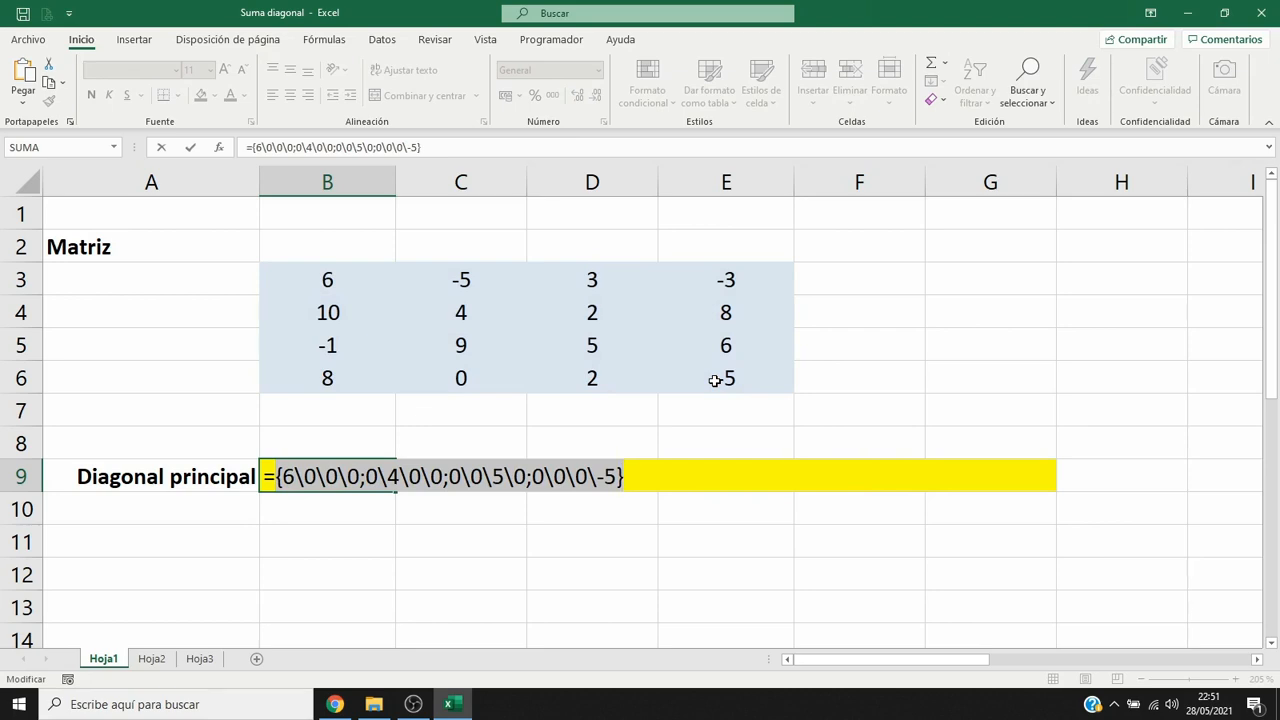
key(Escape)
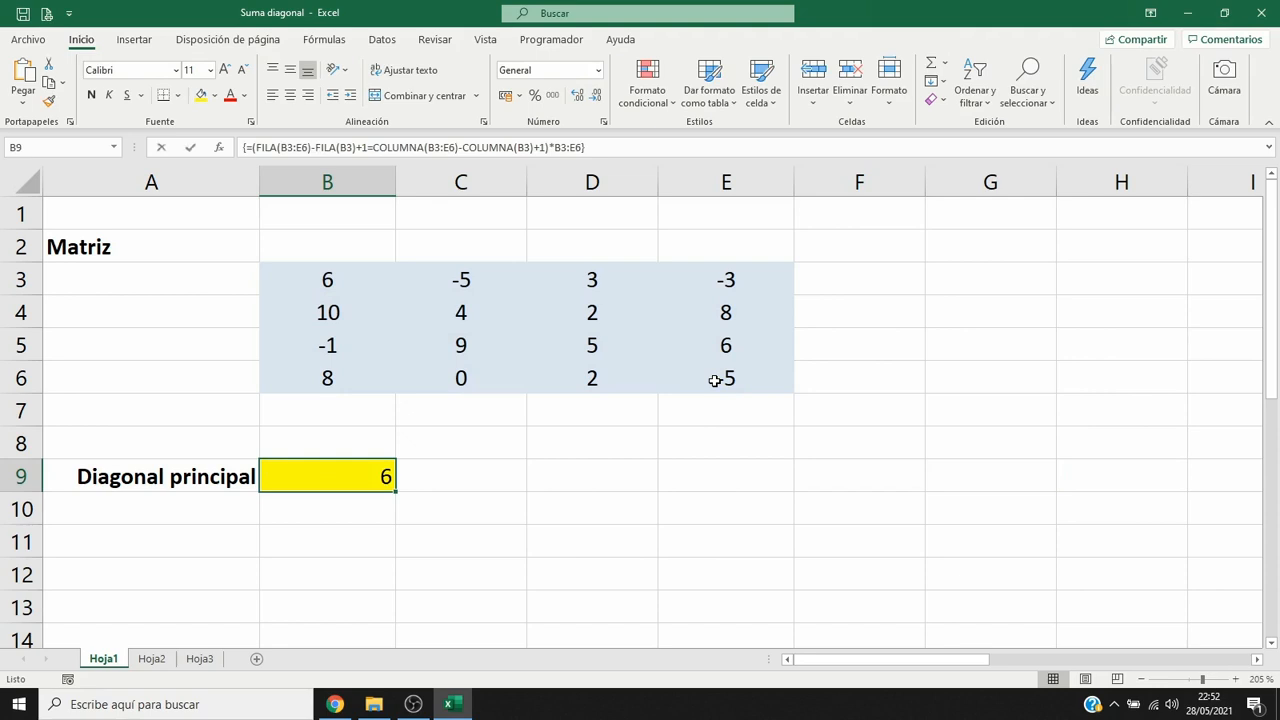
Wrap the whole B9 expression in the SUMA function and confirm it as an array formula
key(F2)
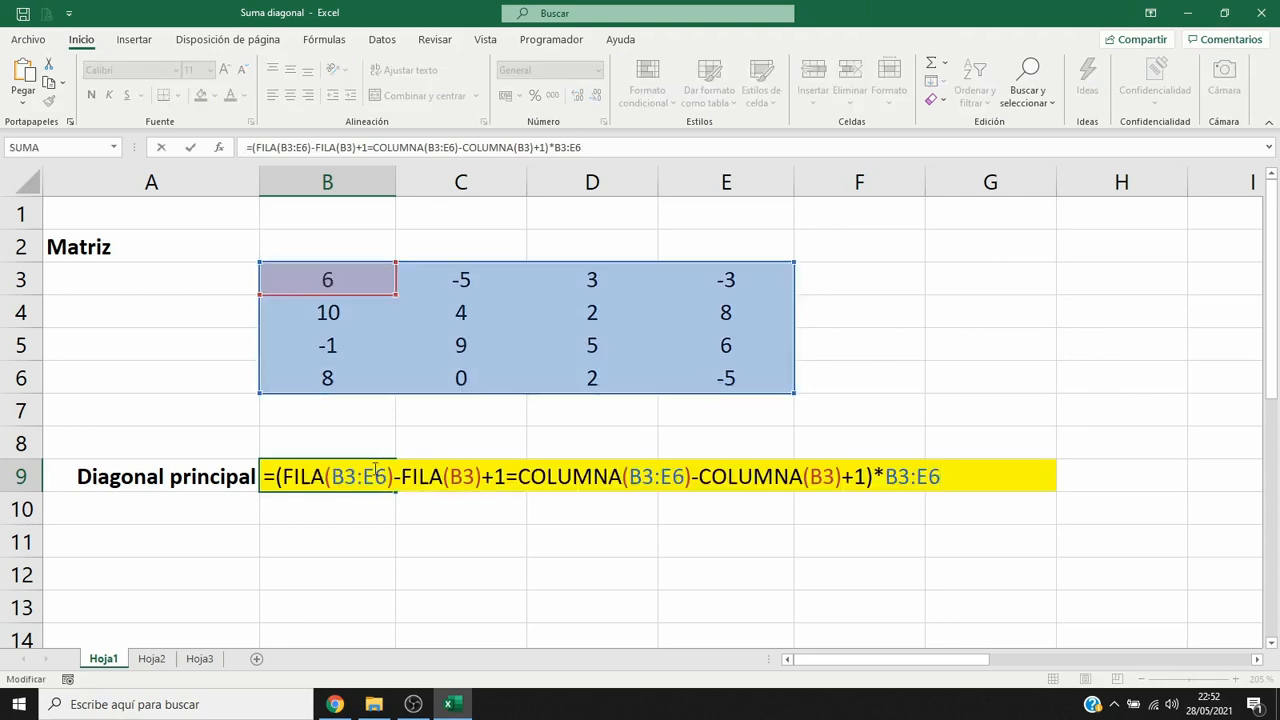
click(274, 477)
text(SUMA)
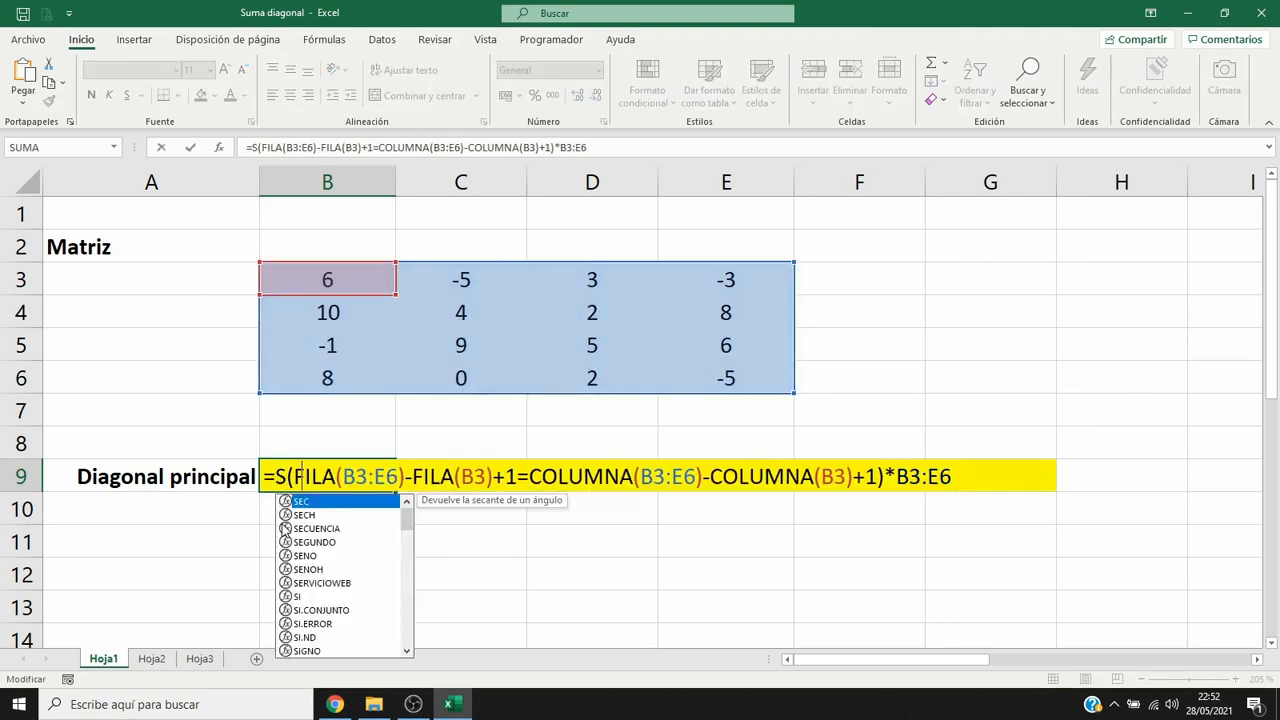
text(()
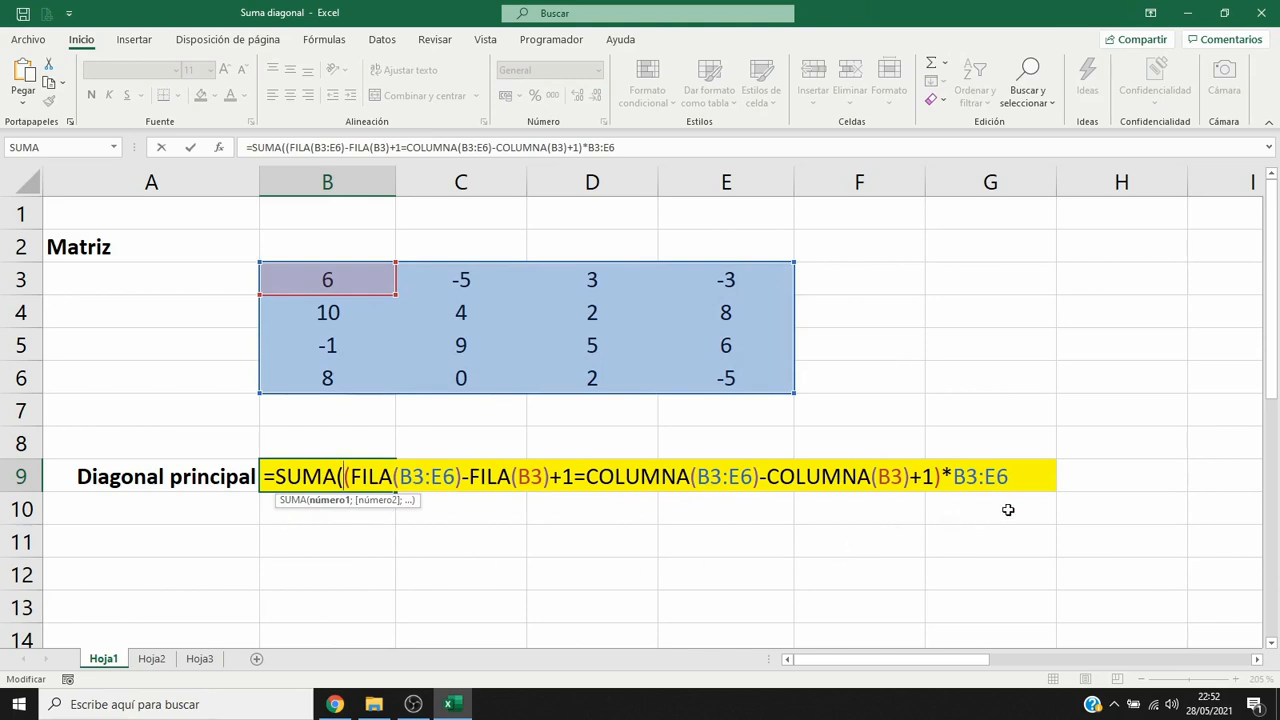
click(1019, 480)
text())
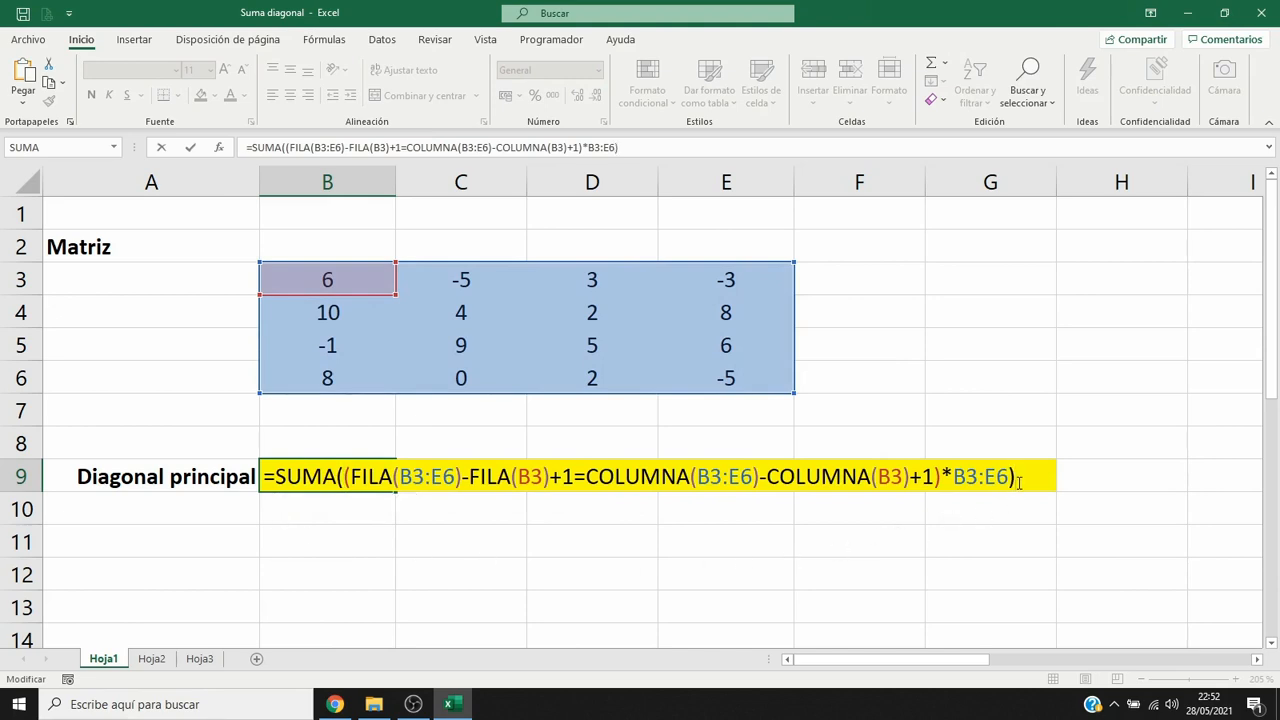
key(ctrl+shift+Return)
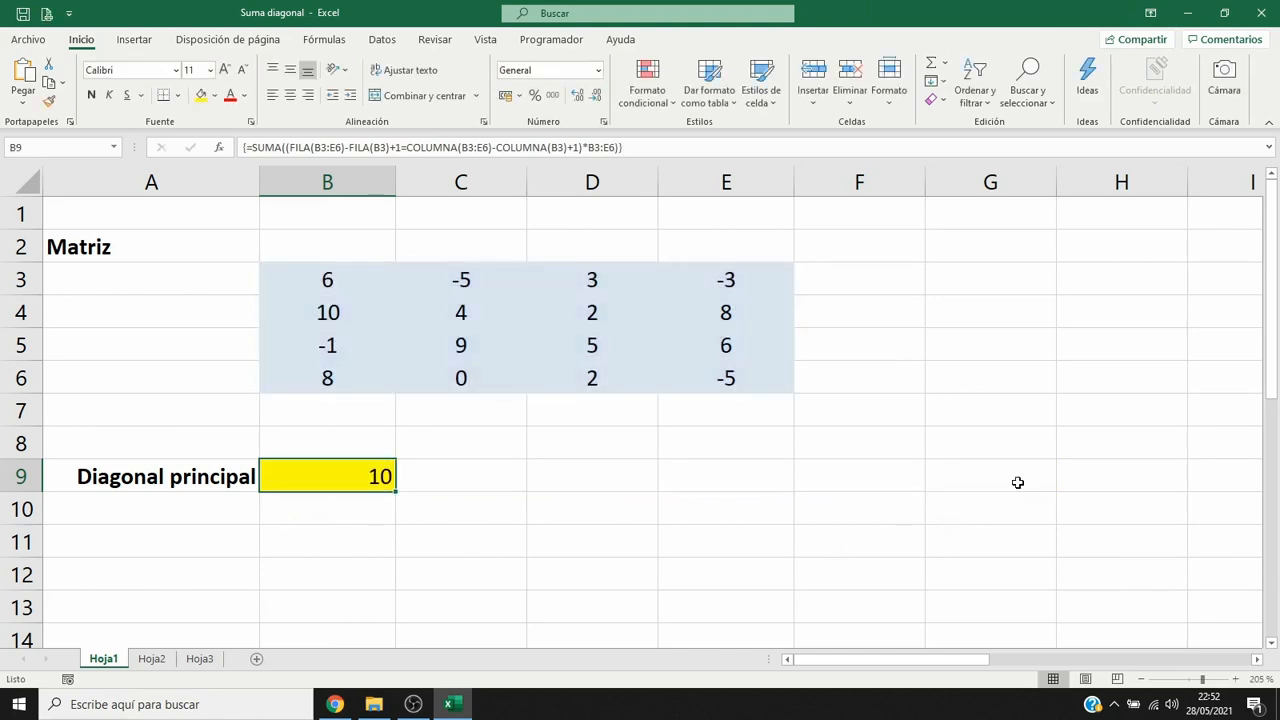
Select the main diagonal cells B3, C4, D5 and E6 together to check their sum
click(345, 284)
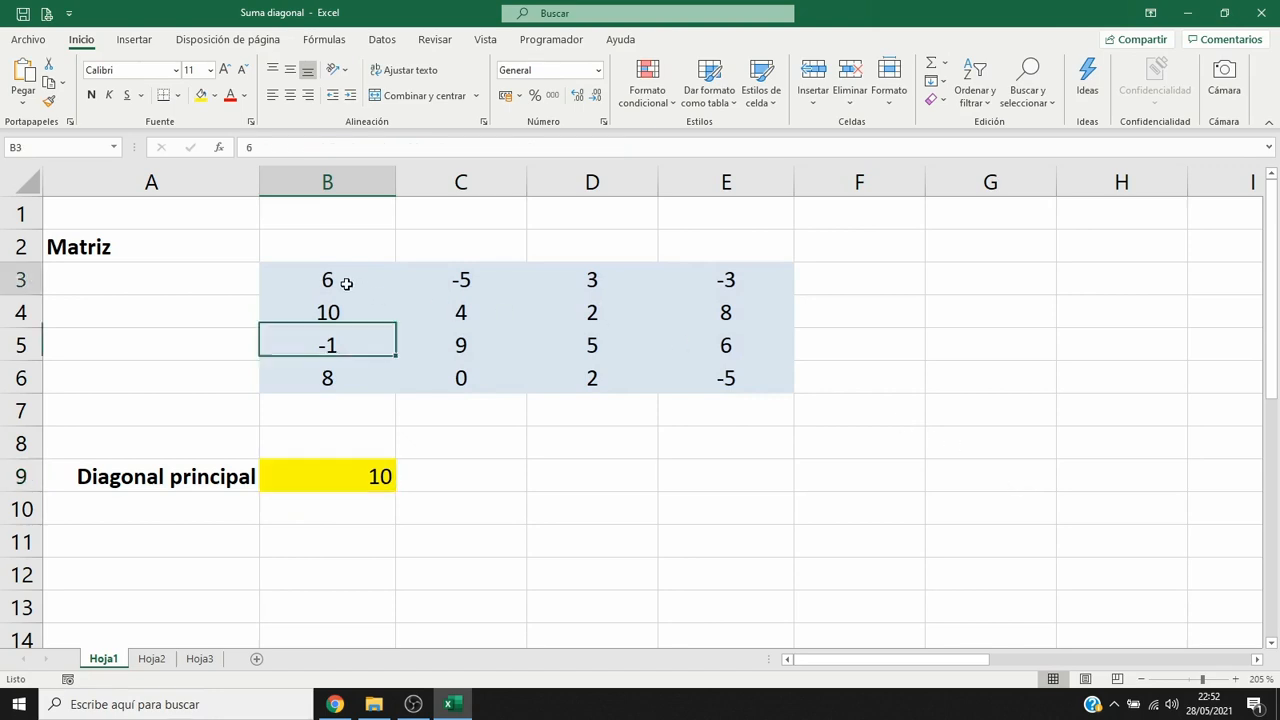
ctrl+click(490, 319)
ctrl+click(551, 337)
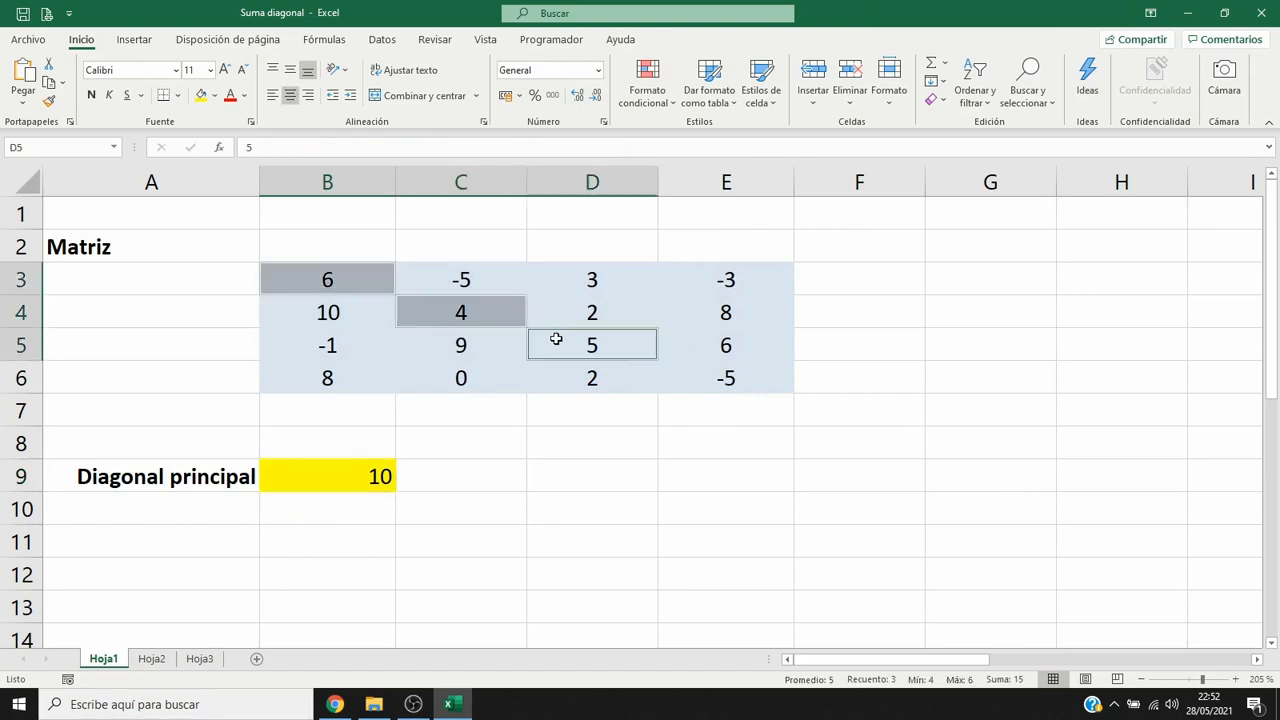
ctrl+click(686, 376)
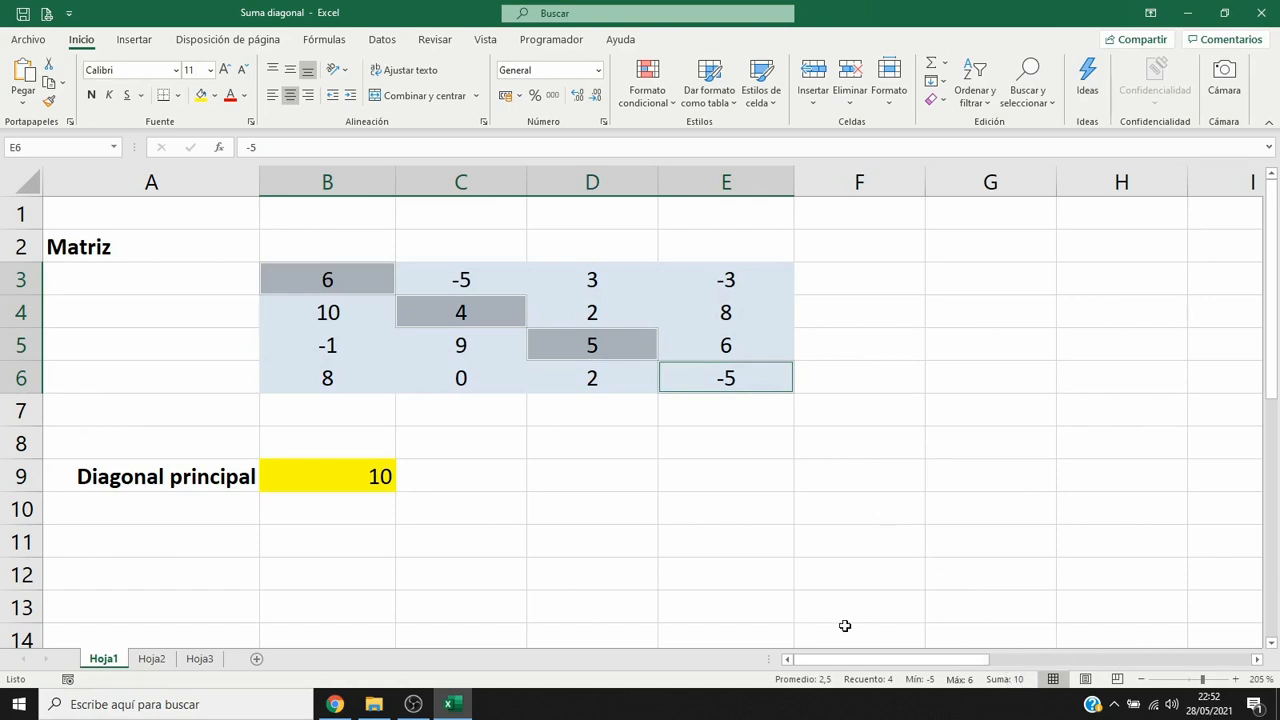
Enter the label "Diagonal secundaria" in A10 and fill cell B10 with yellow
click(145, 520)
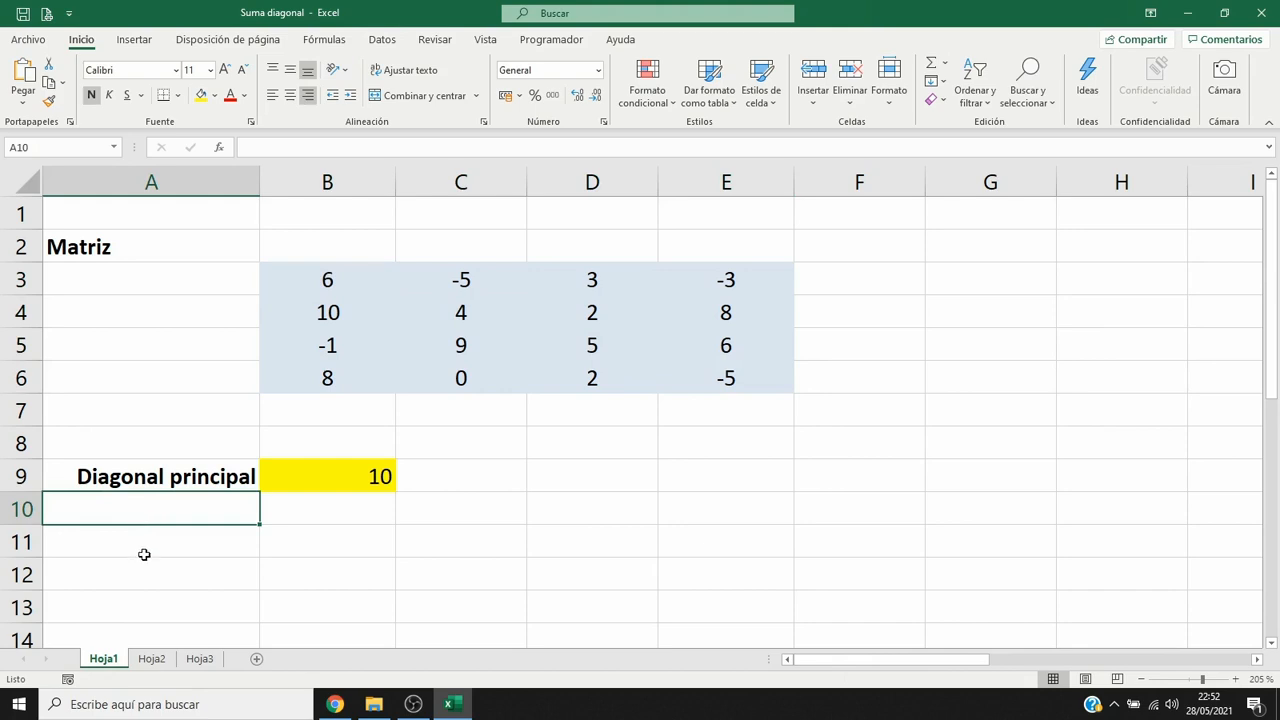
text(Diagonal )
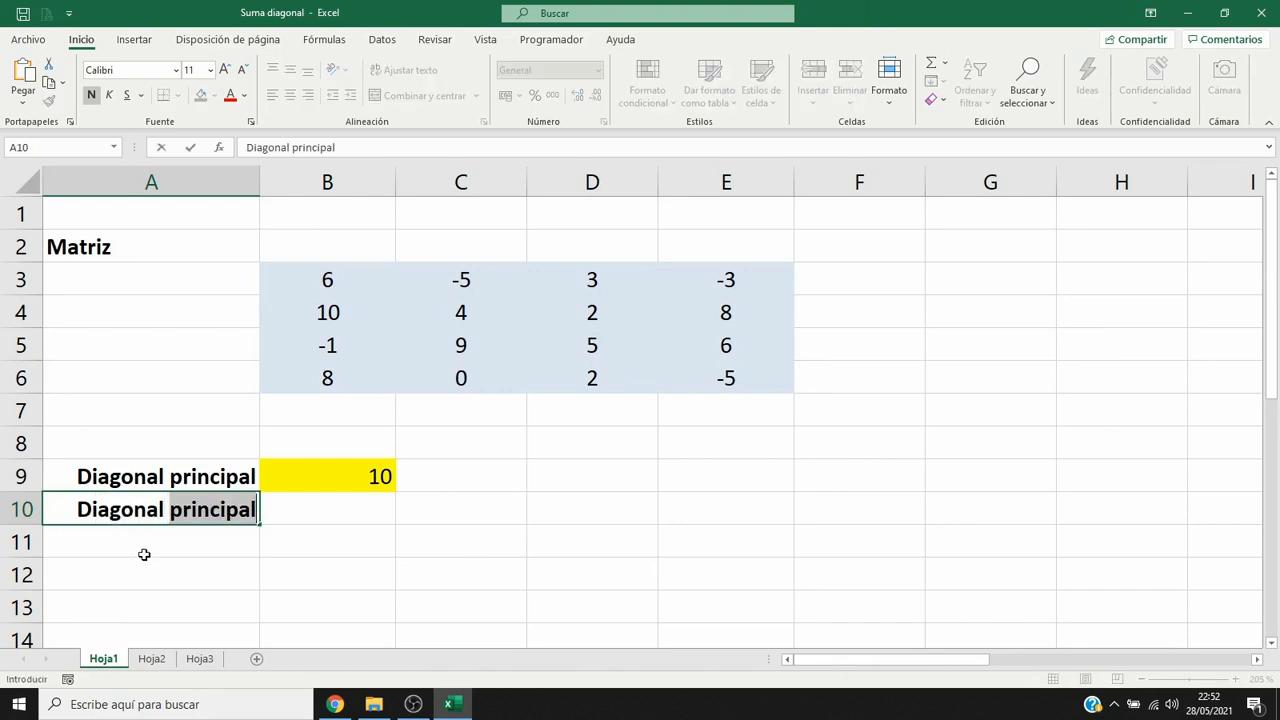
text(secundaria)
key(Tab)
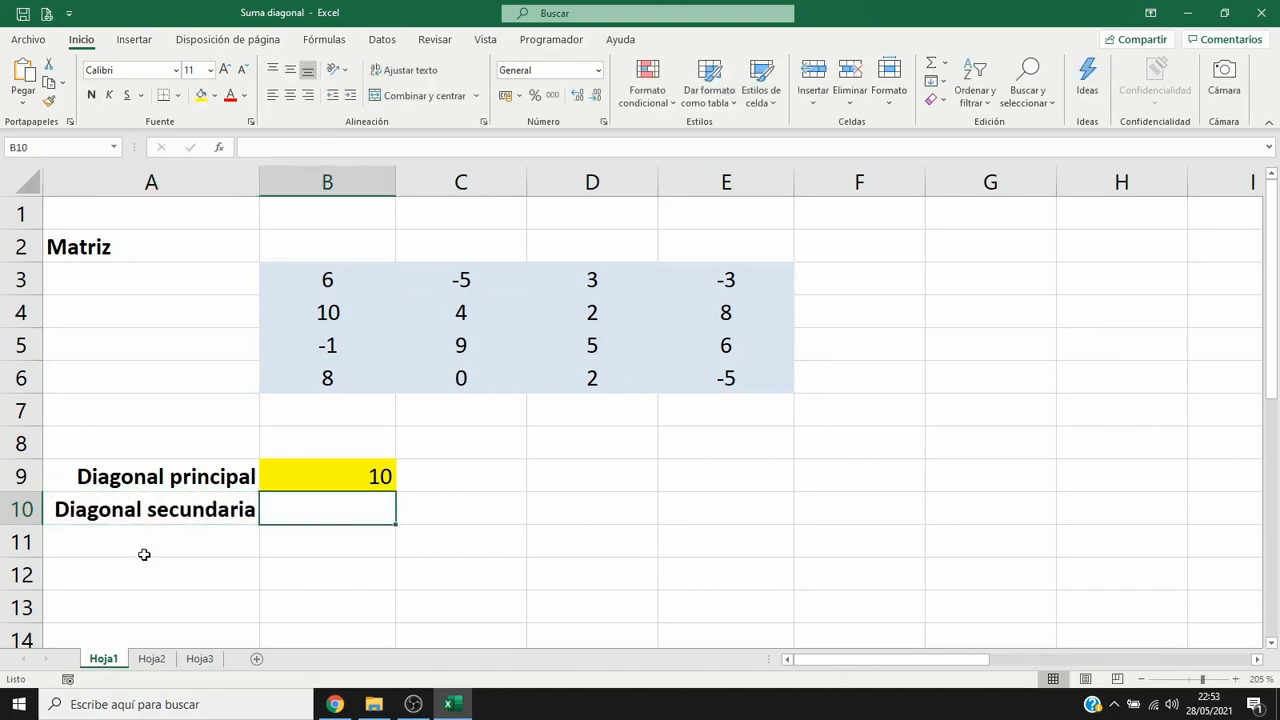
click(201, 95)
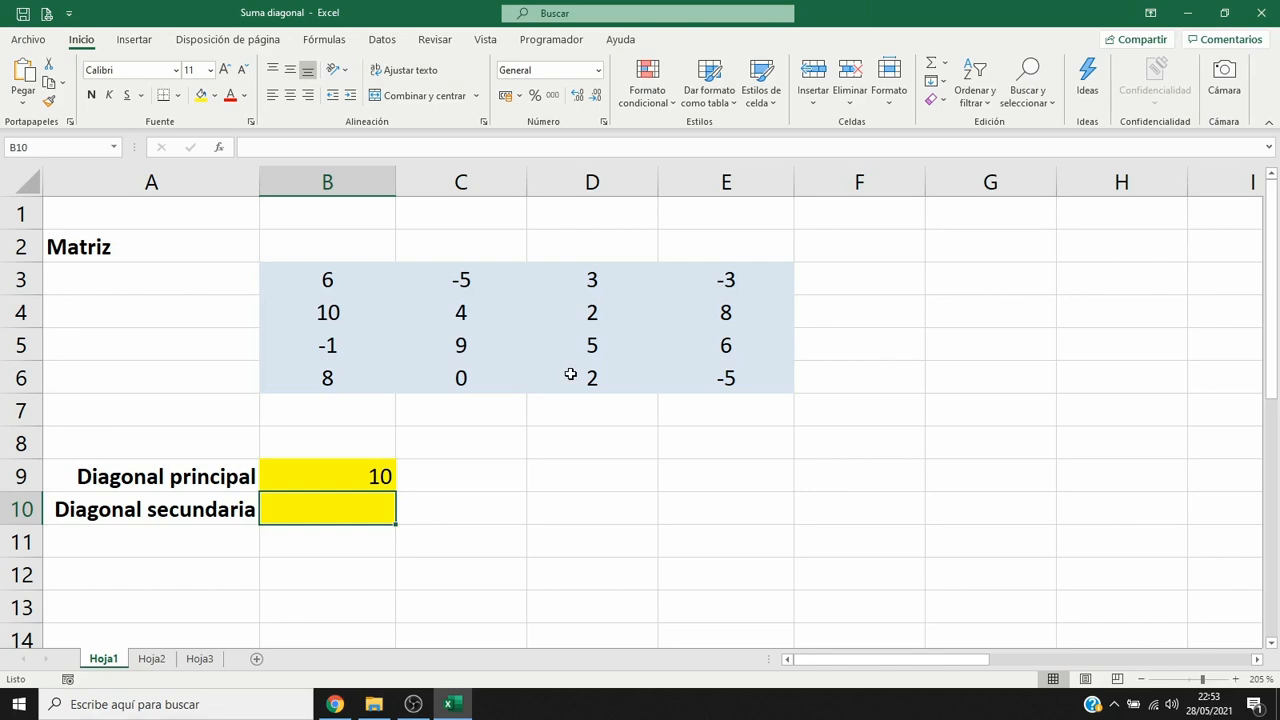
Copy the formula text from B9 and put it into B10 as a new formula, keeping it open for editing
click(368, 476)
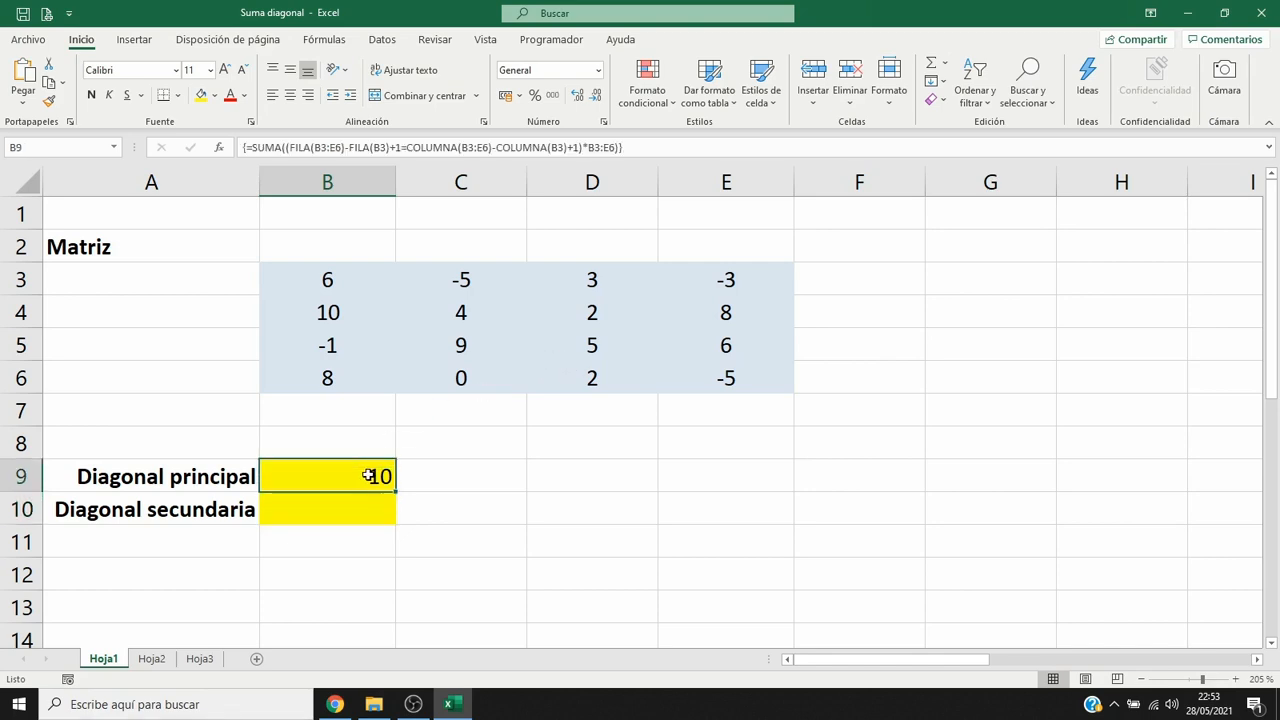
double_click(368, 476)
drag(265, 476, 1057, 477)
key(ctrl+c)
key(ctrl+shift+Return)
click(383, 515)
text(=)
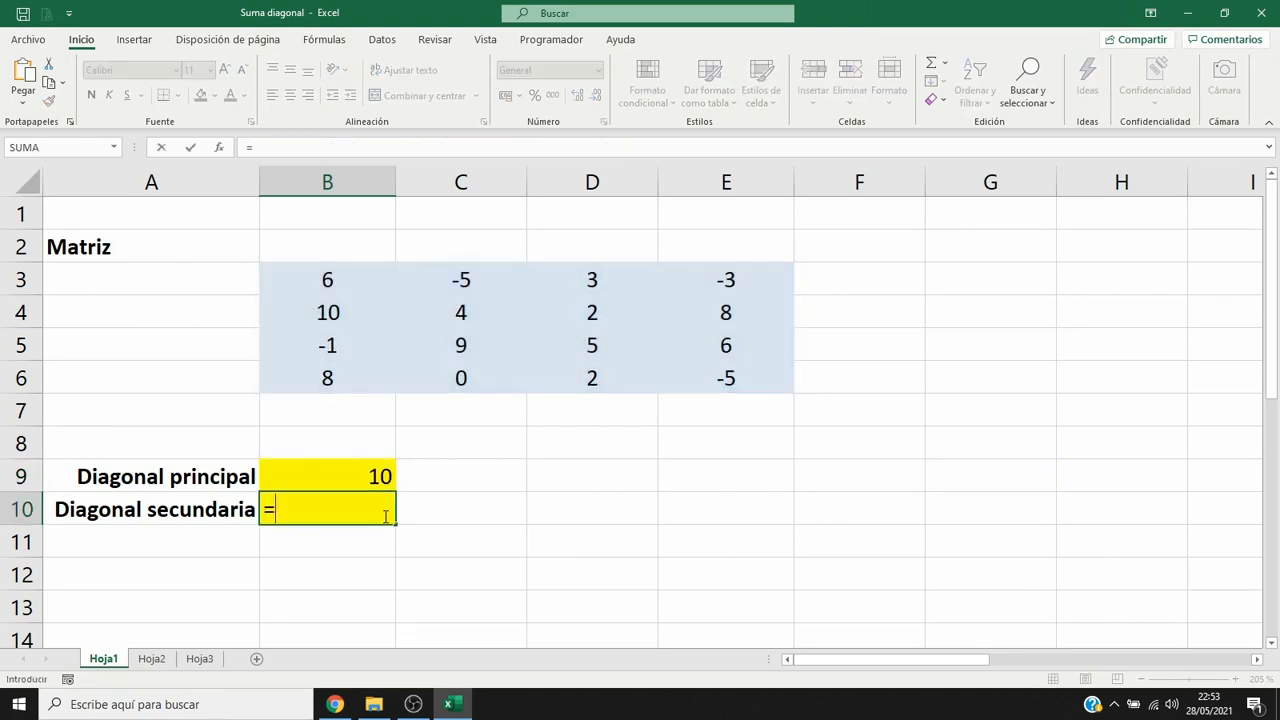
key(ctrl+v)
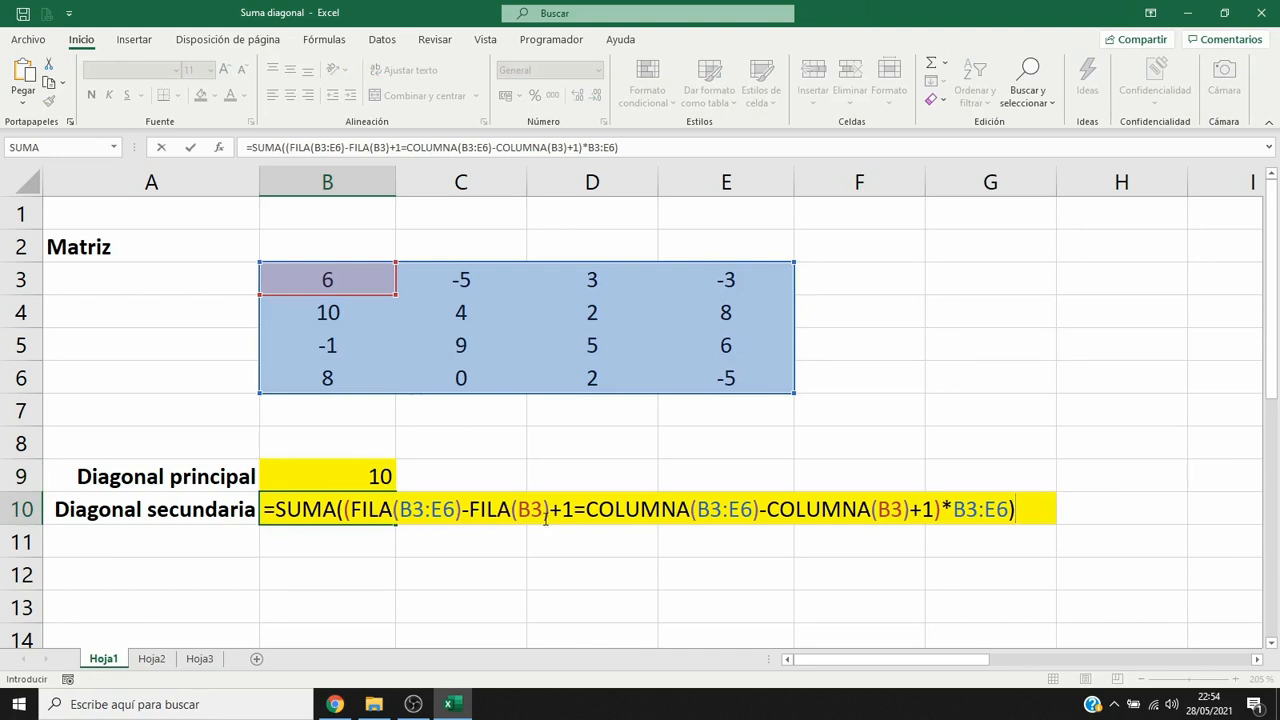
Insert COLUMNAS(B3:E6)-( just before COLUMNA(B3:E6) in the B10 formula, after the equals comparison
click(588, 509)
text(COLUMNAS)
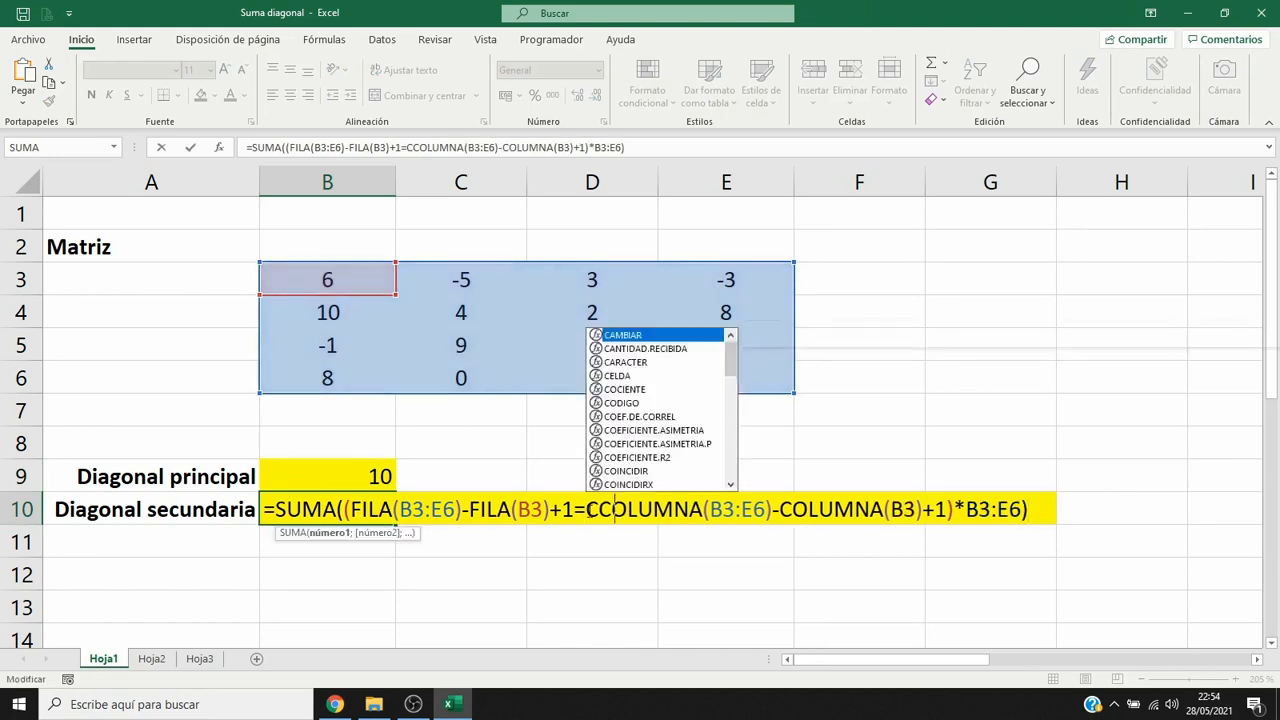
text(()
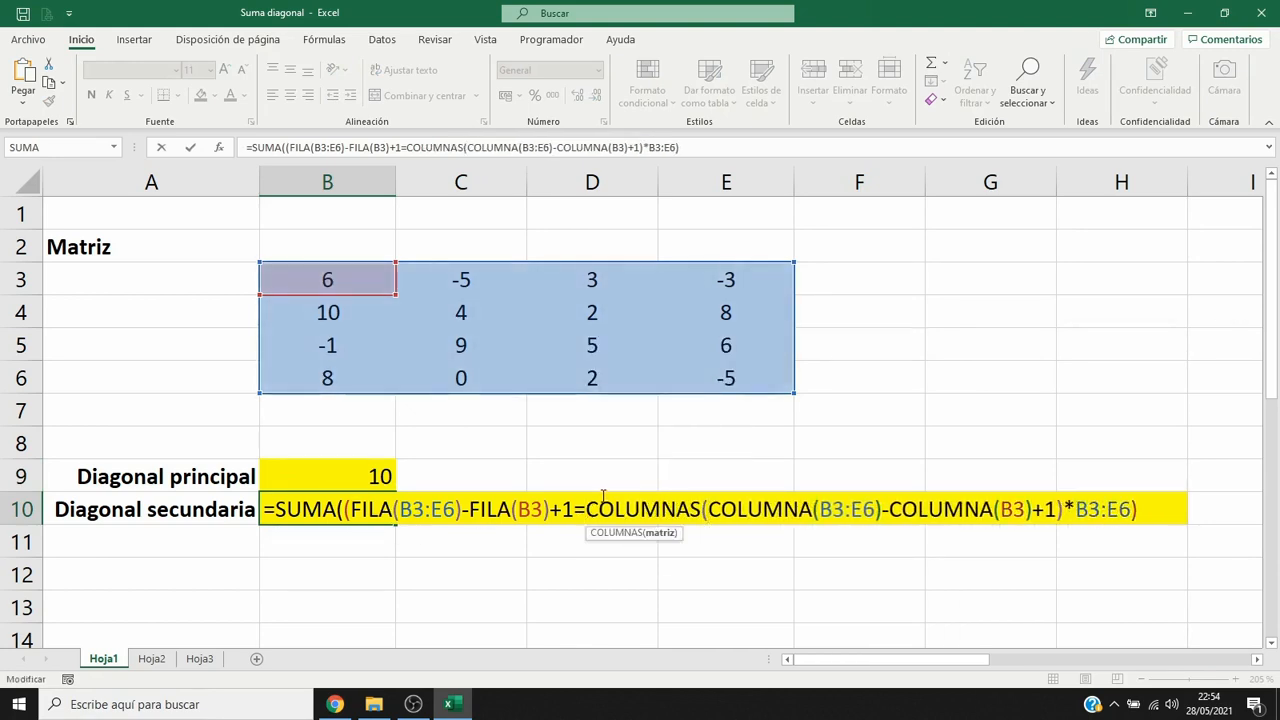
drag(352, 275, 698, 378)
text()-()
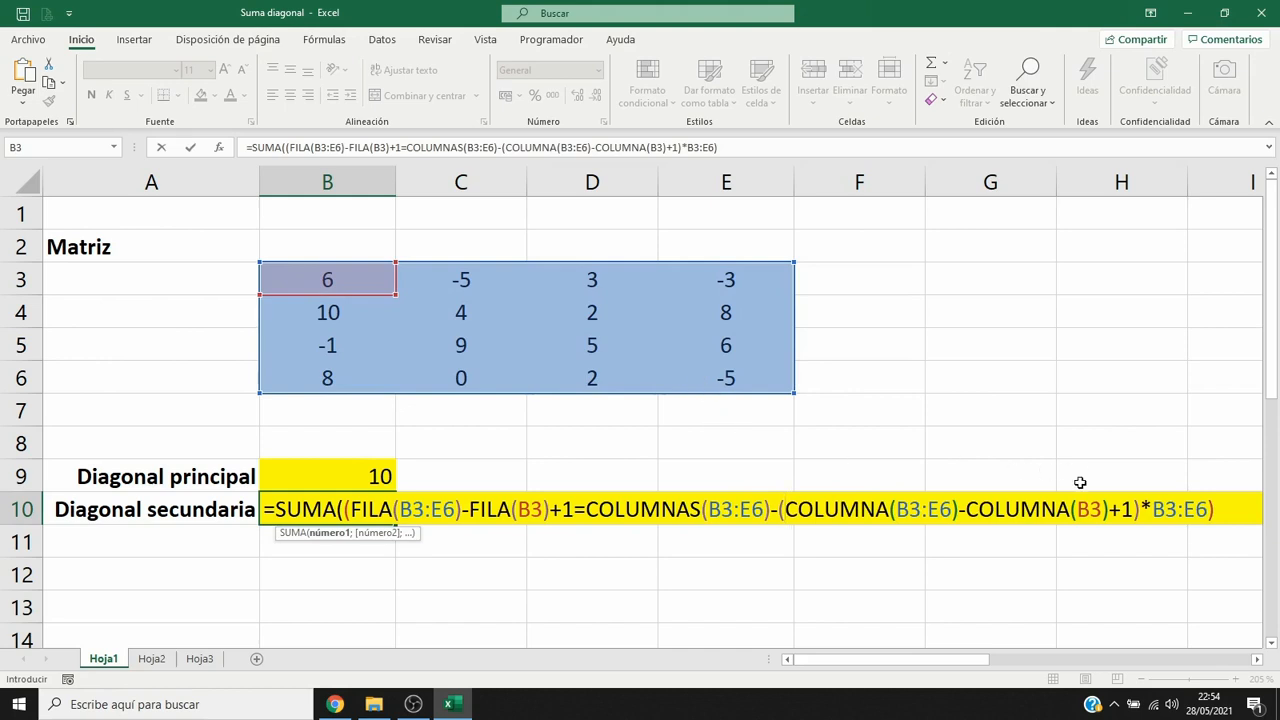
Replace the last +1 in the B10 formula with a closing parenthesis and confirm it as an array formula
drag(1109, 510, 1129, 510)
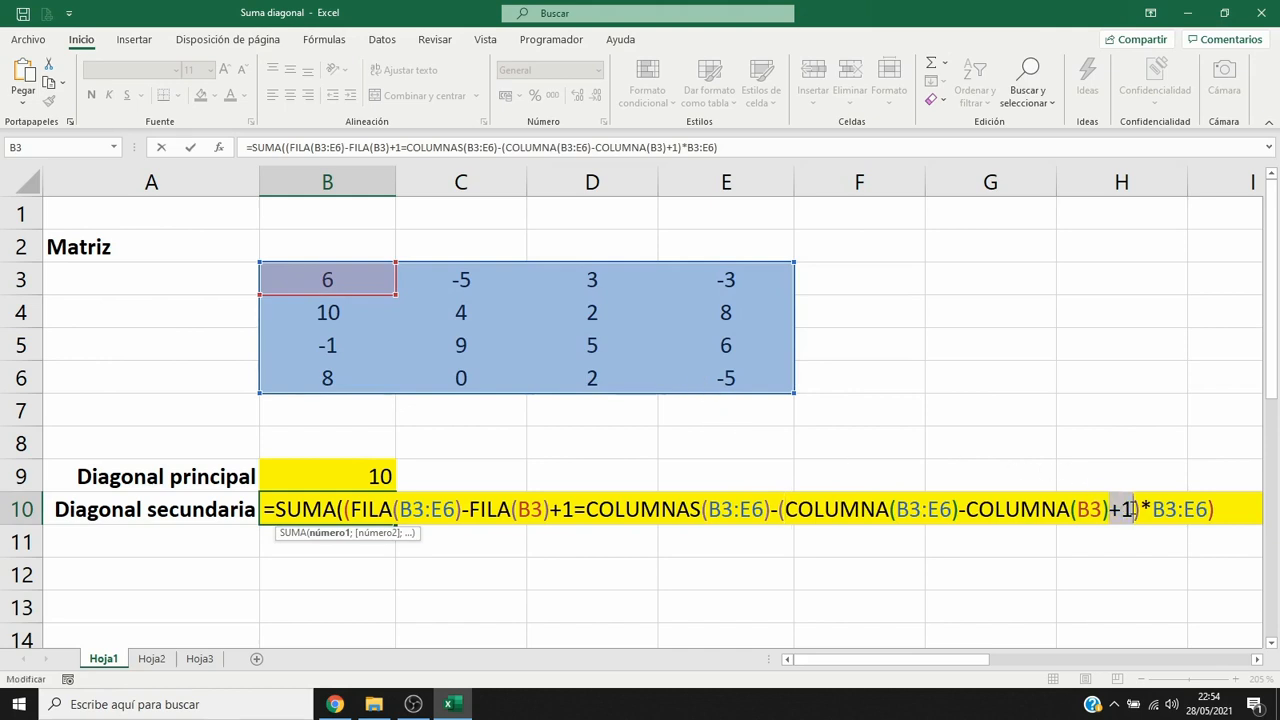
key(BackSpace)
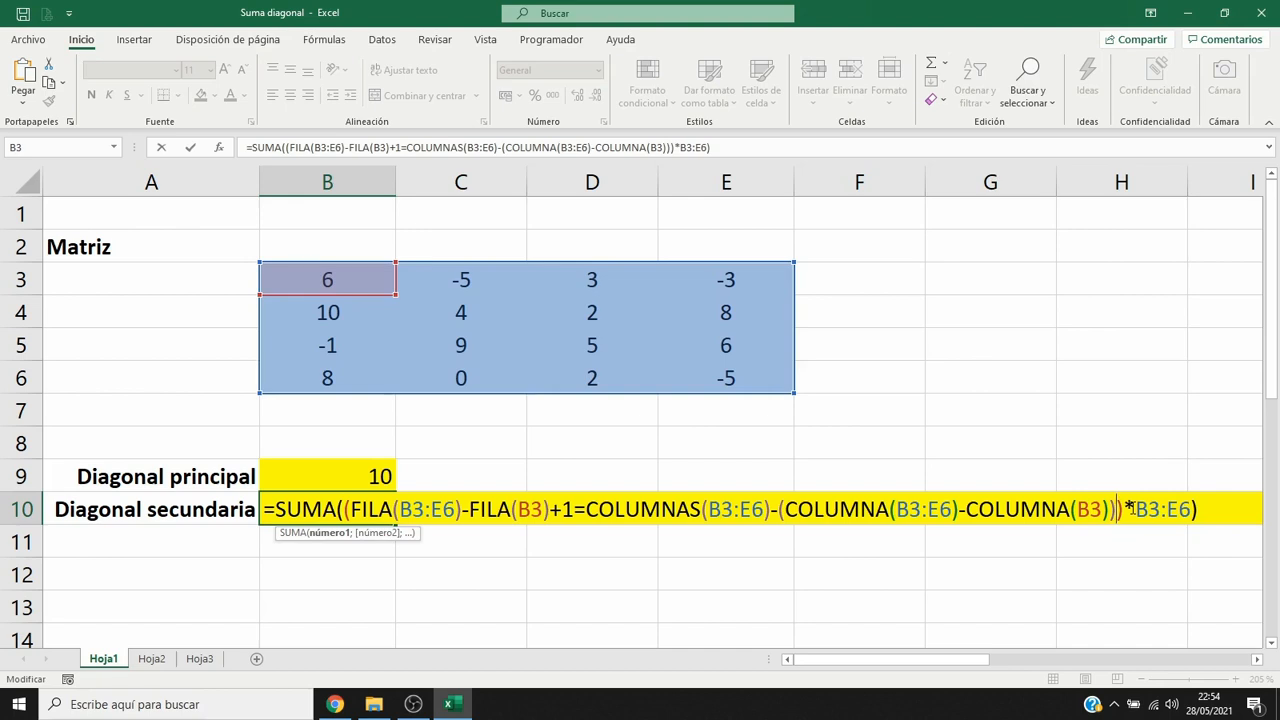
key(ctrl+shift+Return)
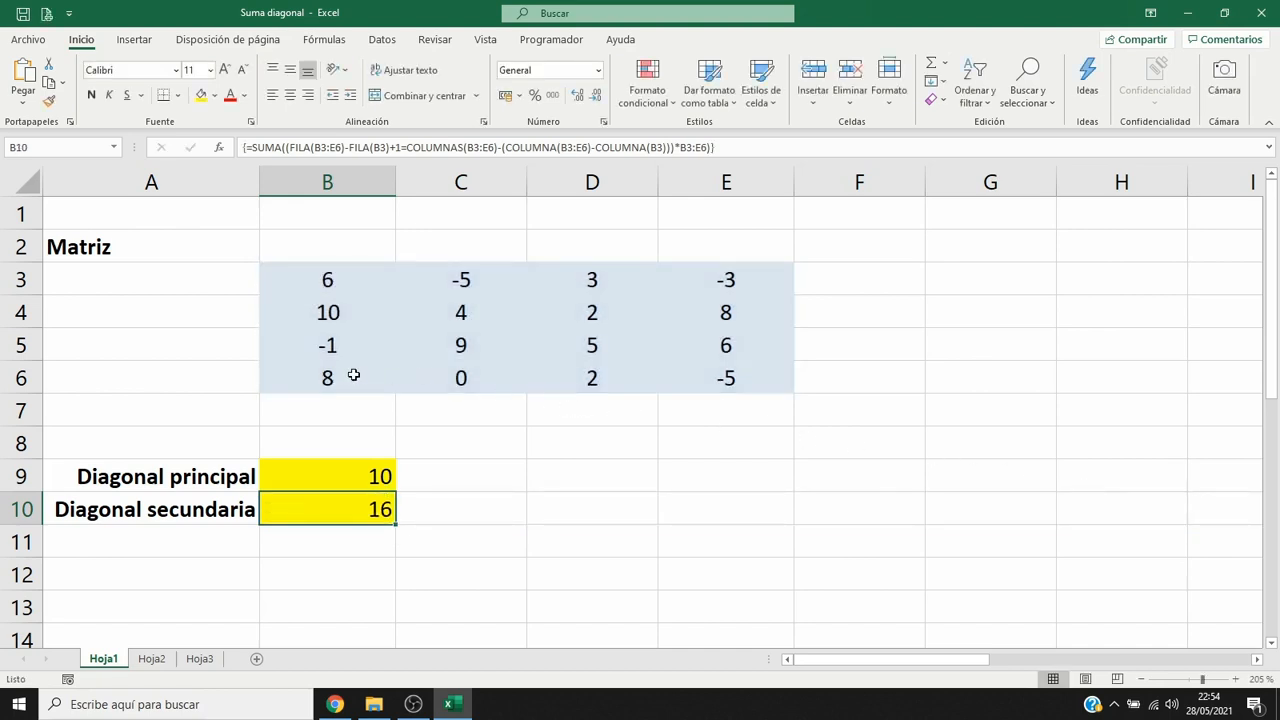
Select the secondary diagonal cells B6, C5, D4 and E3 together to check their sum
click(353, 374)
ctrl+click(415, 345)
ctrl+click(541, 316)
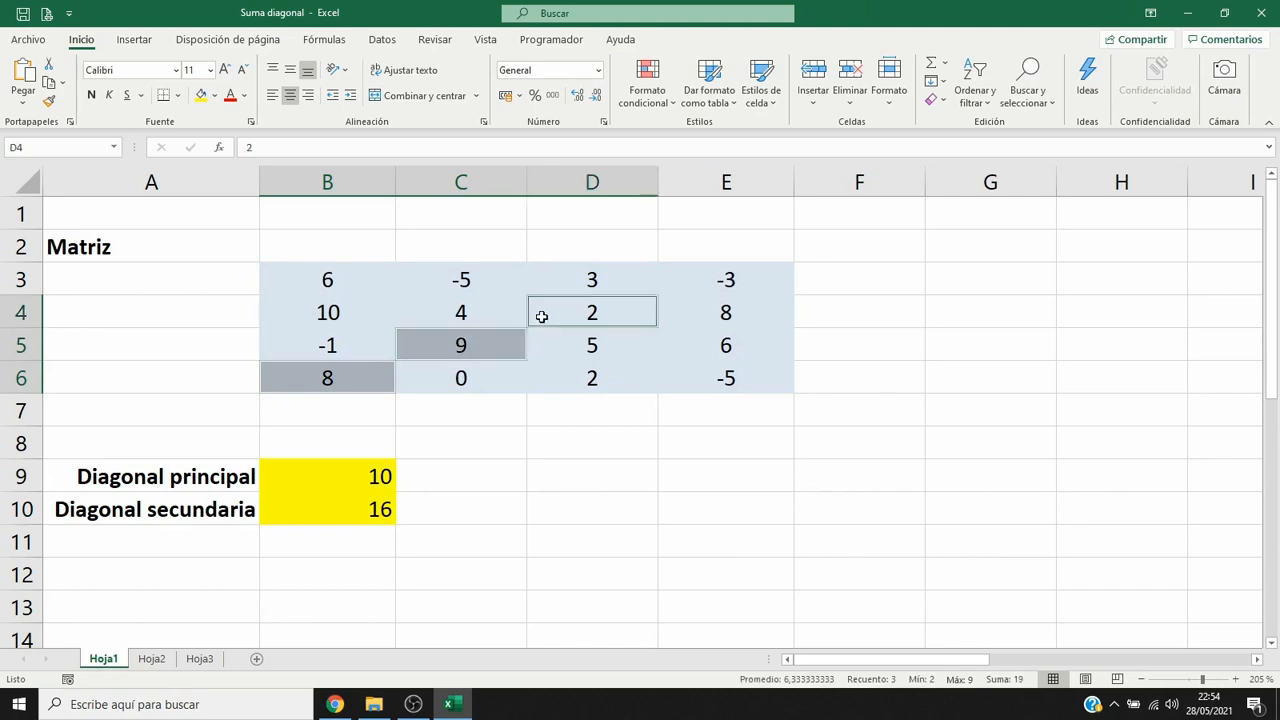
ctrl+click(710, 271)
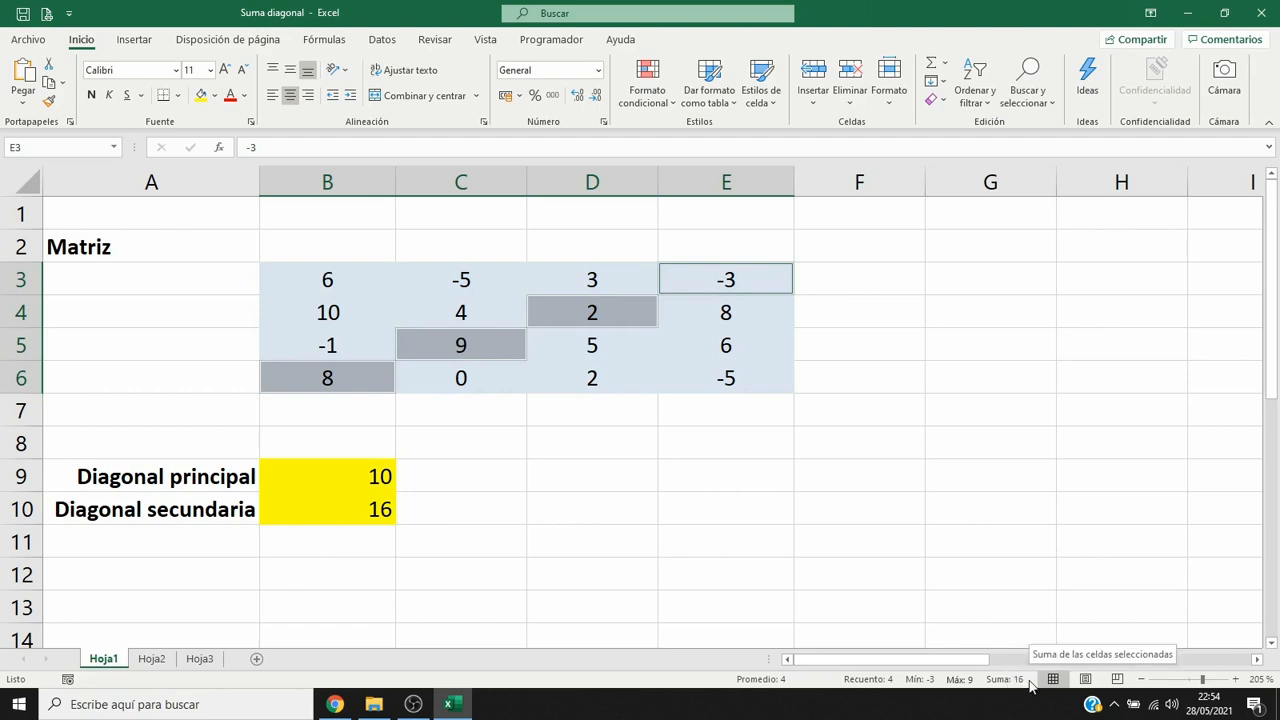
Change the main diagonal values to 0 in B3, 5 in C4, 7 in D5 and -8 in E6
click(323, 280)
text(0)
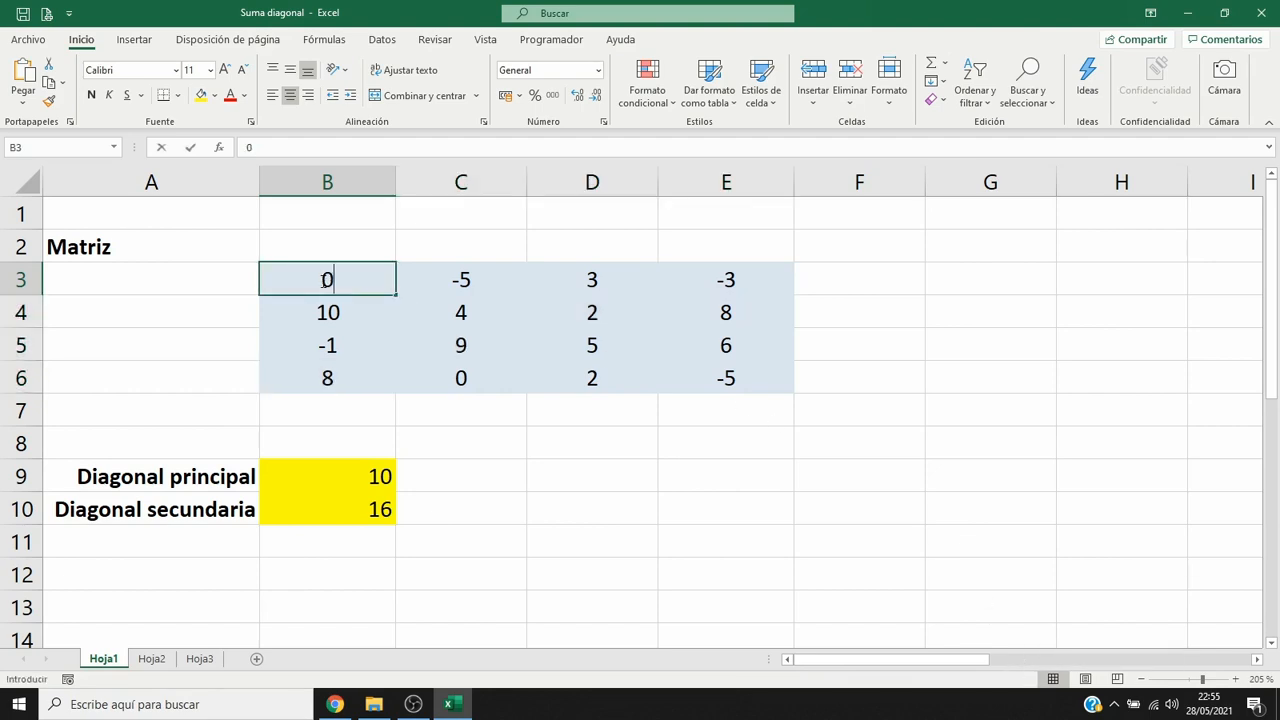
key(Tab)
key(Down)
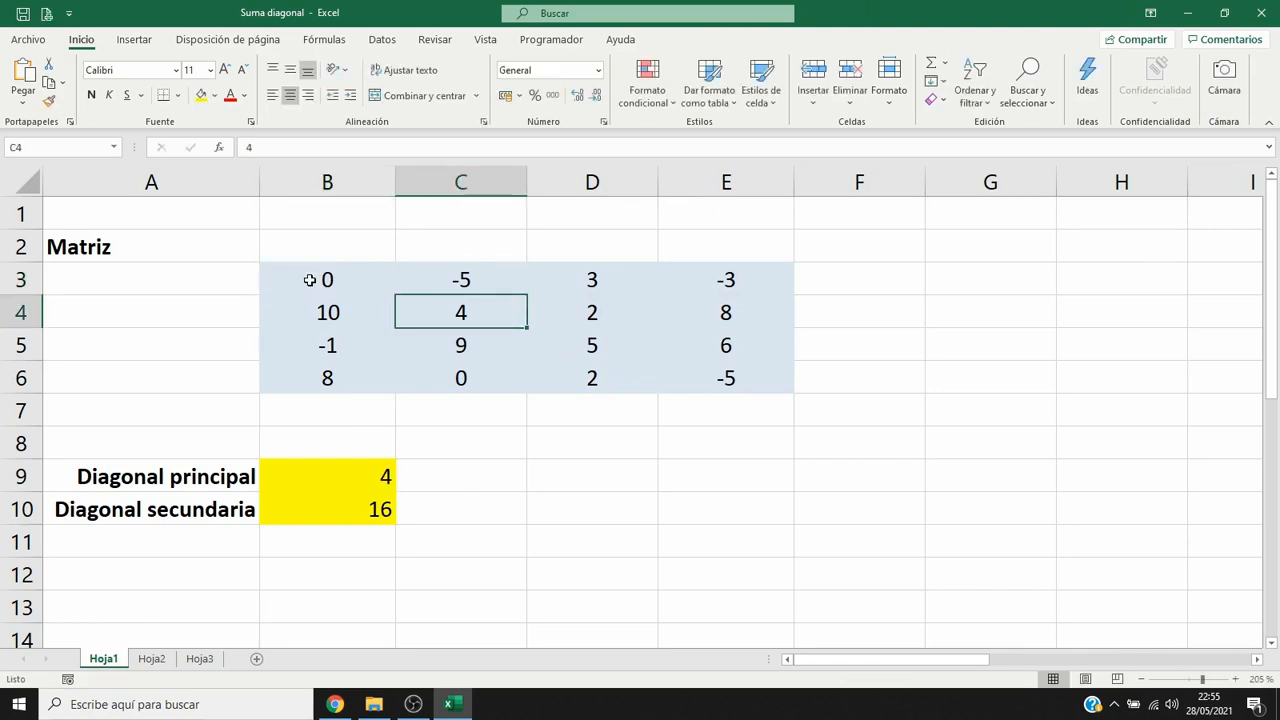
text(5)
key(Tab)
key(Down)
text(7)
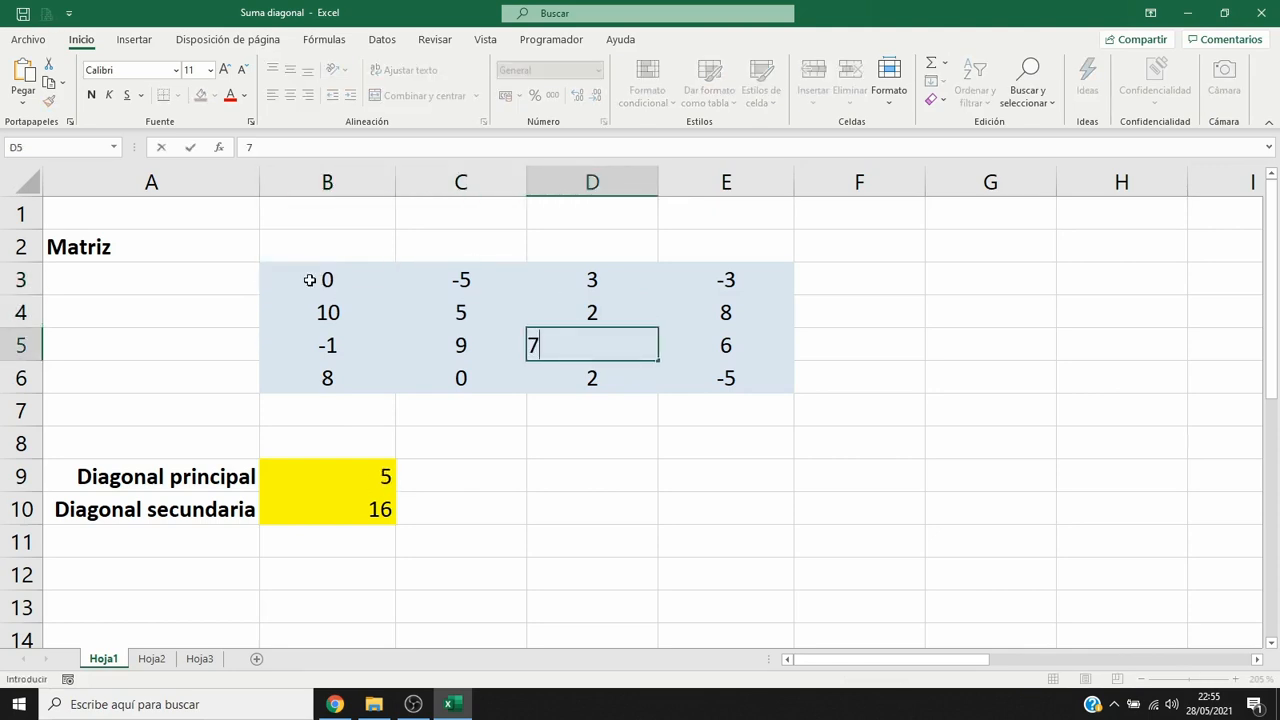
key(Tab)
key(Down)
text(-8)
key(Left)
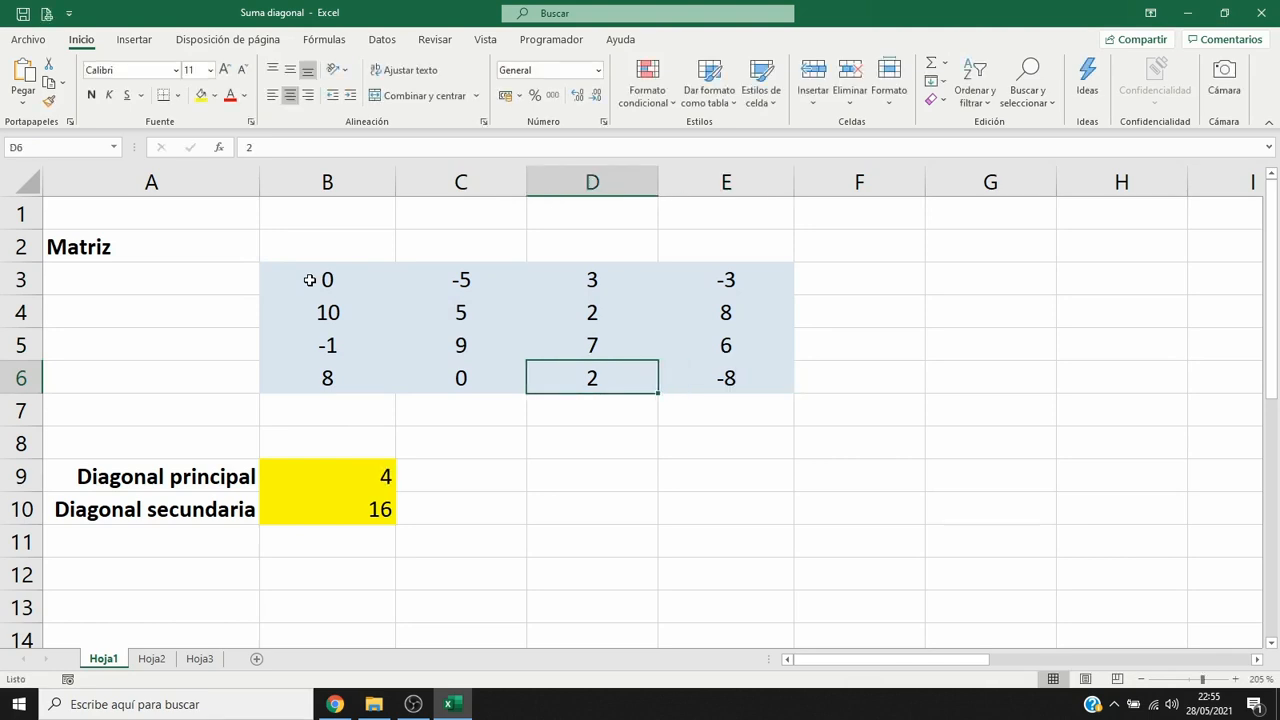
Change the secondary diagonal values to 6 in B6, 5 in C5, -5 in D4 and 3 in E3
click(332, 370)
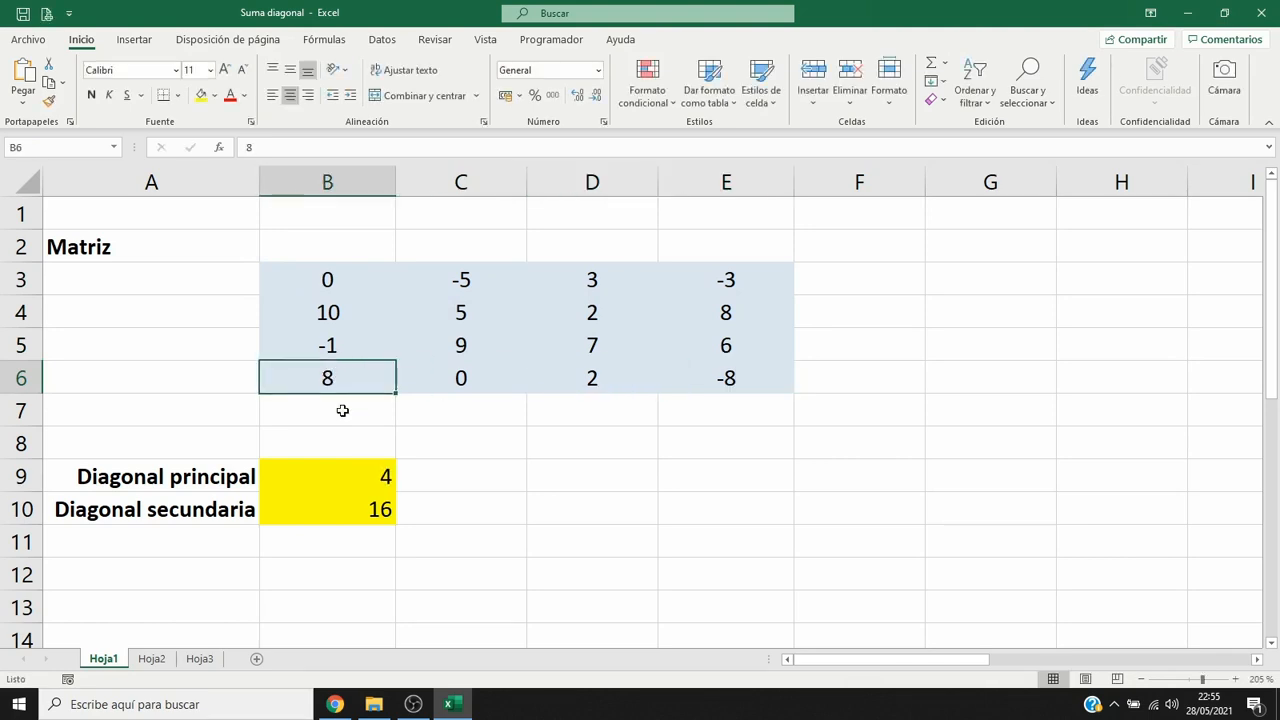
text(6)
key(Tab)
key(Up)
key(BackSpace)
text(5)
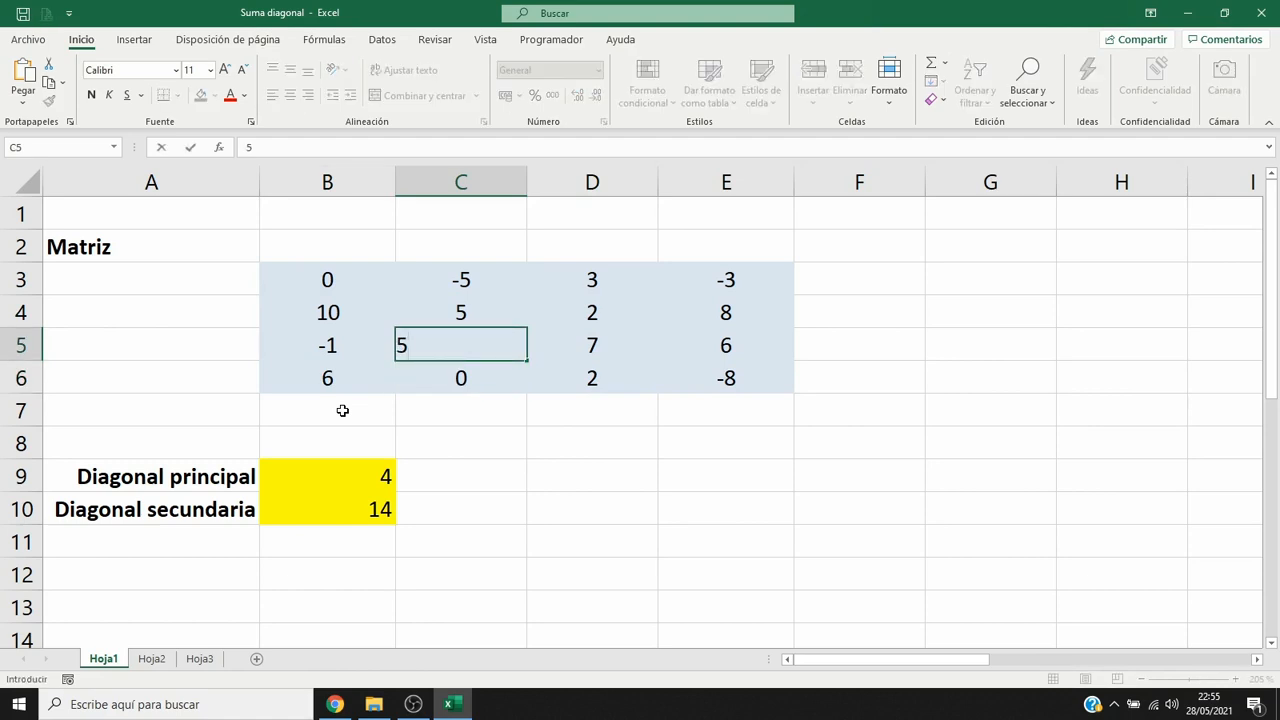
key(Tab)
key(Up)
text(-5)
key(Tab)
key(Up)
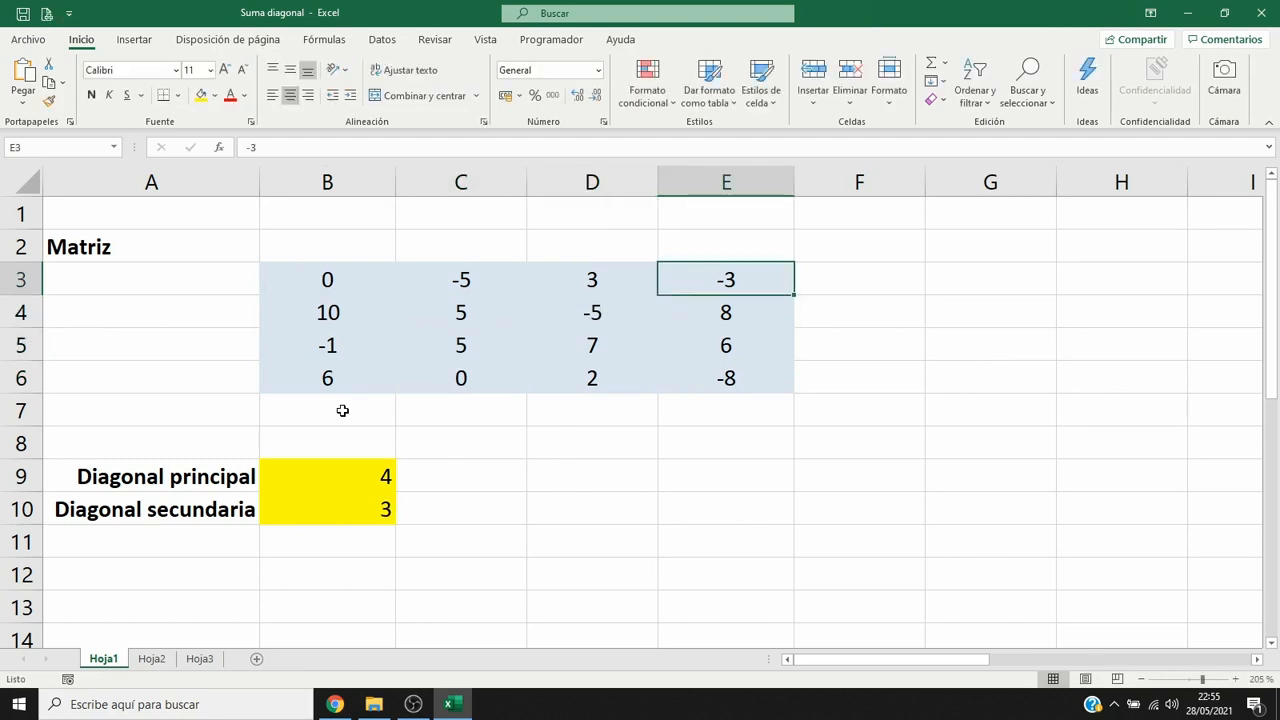
text(3)
key(Return)
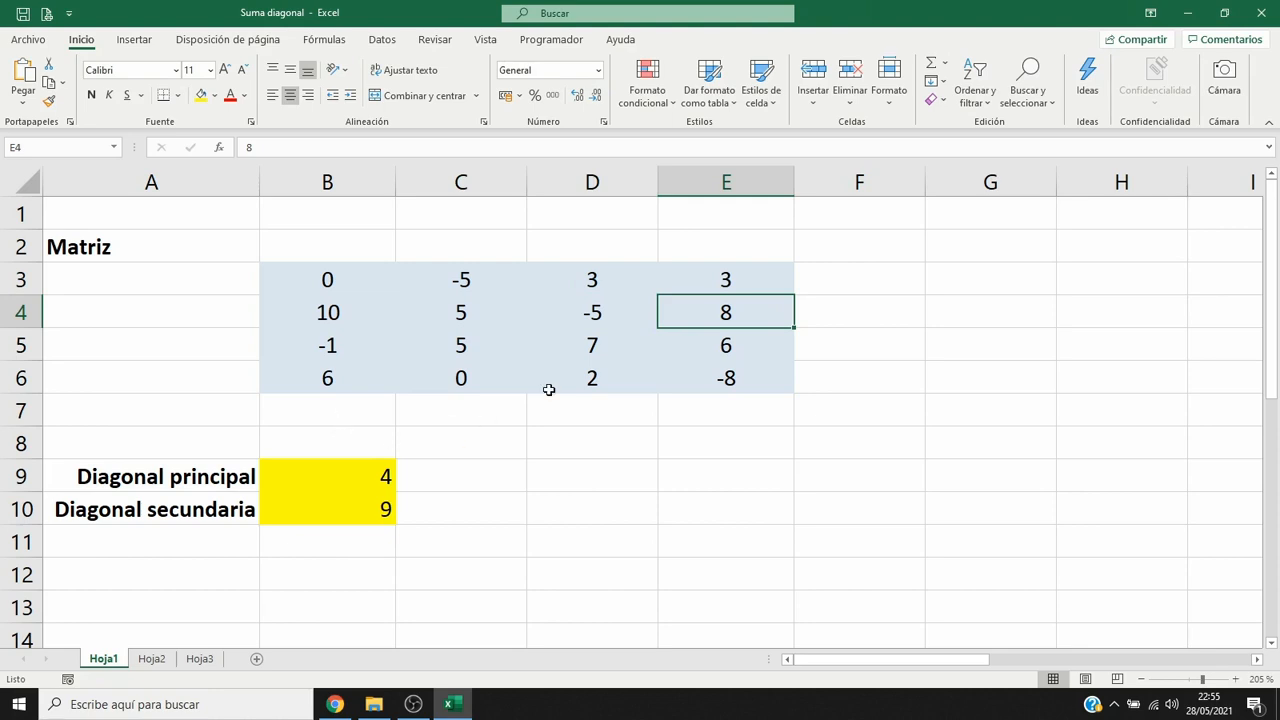
Enlarge the matrix by inserting two columns before column D and two rows before row 5
drag(586, 286, 670, 287)
key(F4)
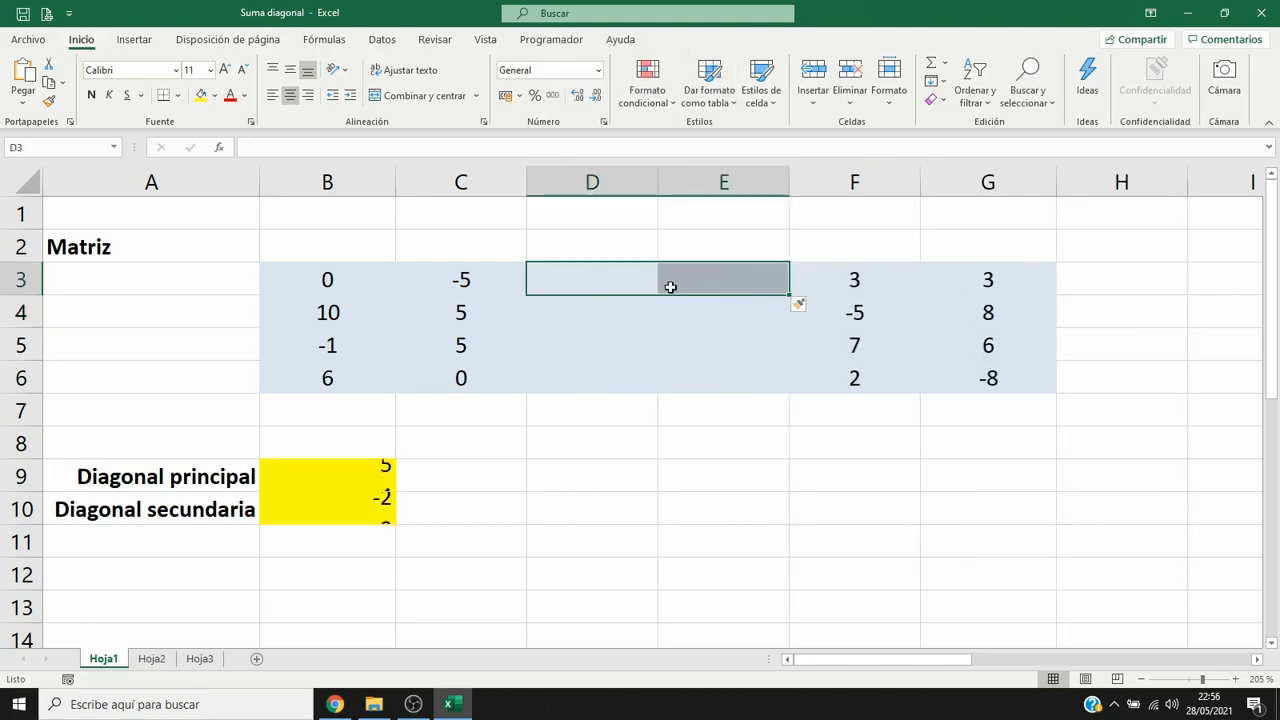
drag(510, 346, 508, 365)
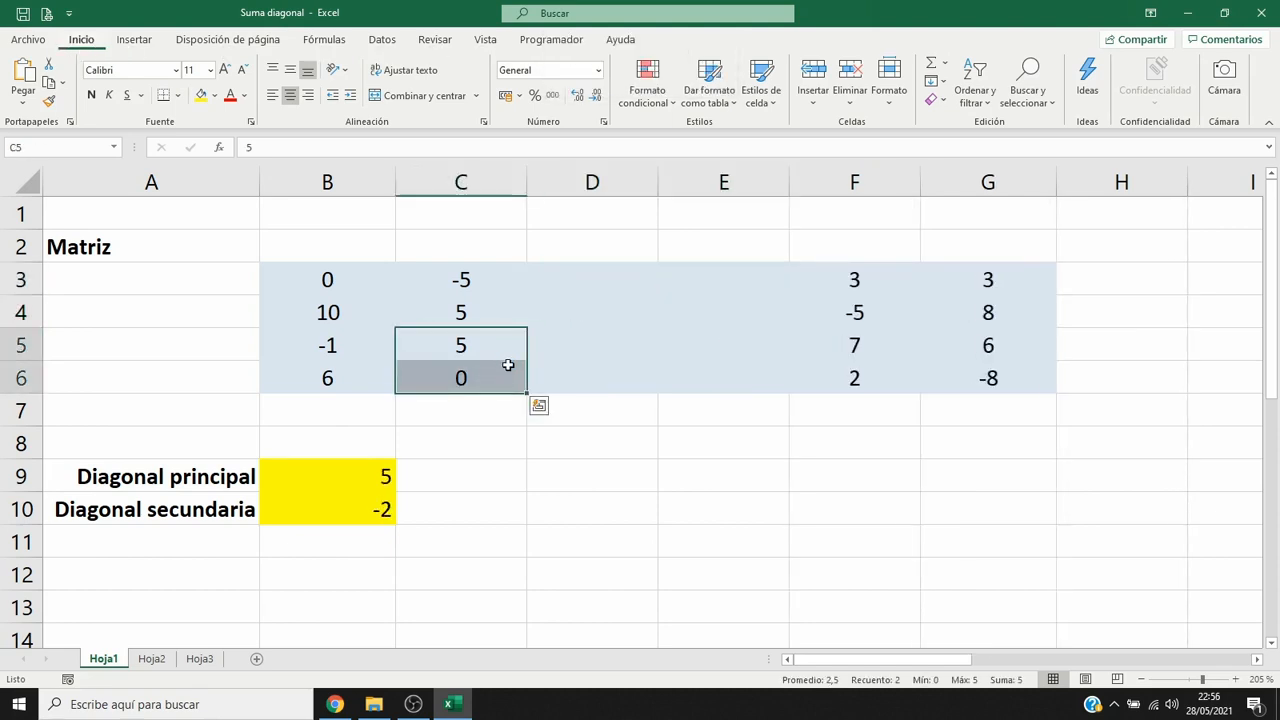
key(F4)
Fill the empty matrix cells D3:E4 with 1 and 2 in row 3 and 3 and 4 in row 4
click(563, 282)
text(1)
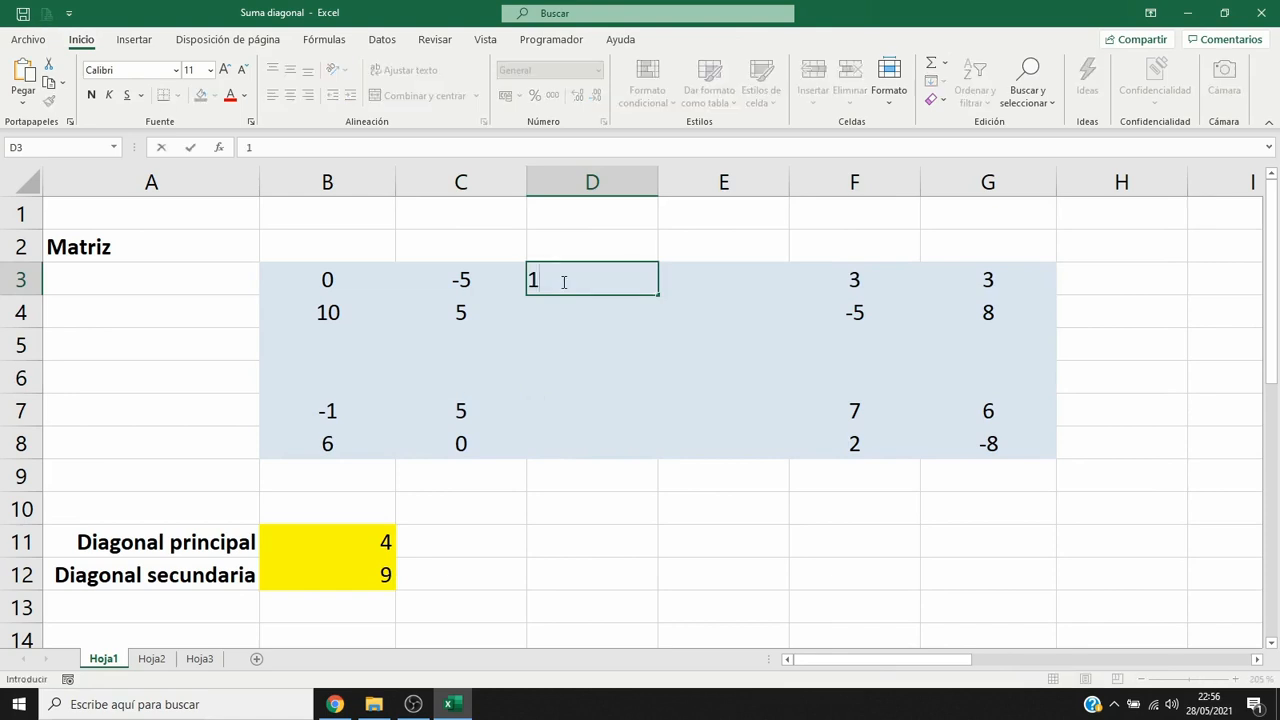
key(Tab)
text(2)
key(Return)
text(3)
key(Tab)
text(4)
key(Return)
Fill matrix row 5 from B to G with -2, -8, -6, 4, 2 and 3
key(Left)
key(Left)
text(-2)
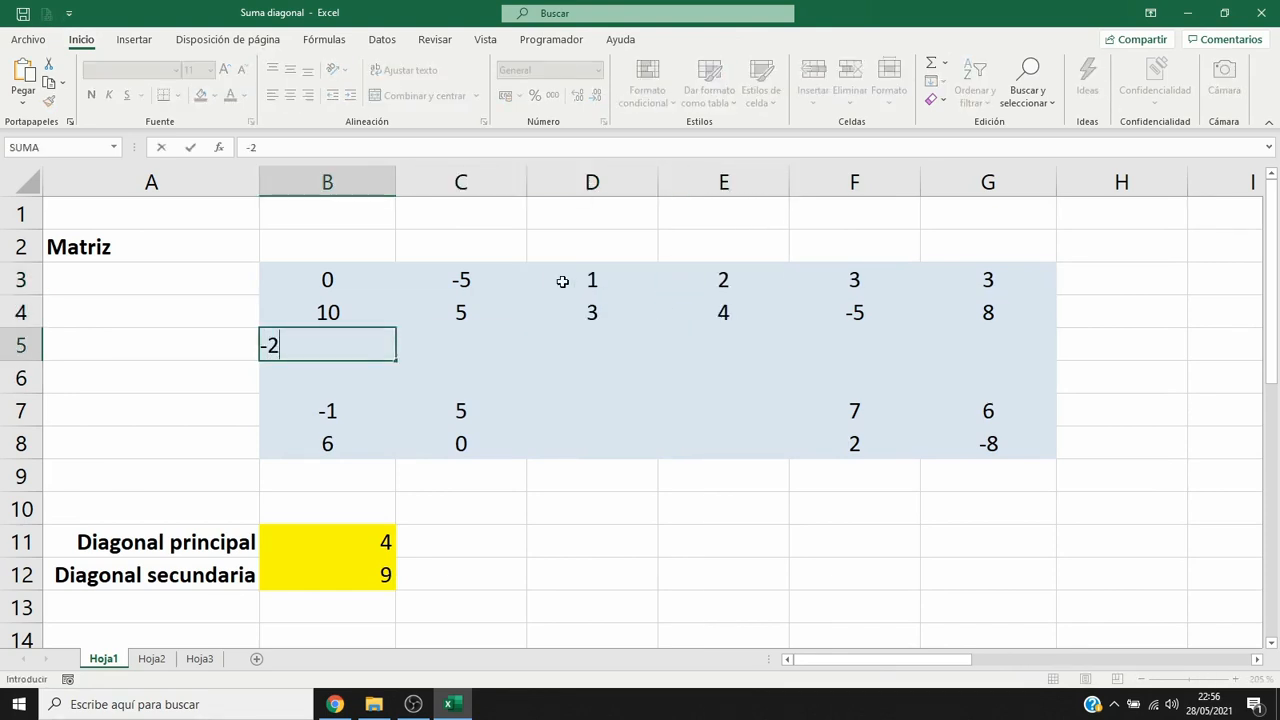
key(Tab)
text(-8)
key(Tab)
text(-6)
key(Tab)
text(4	2	3)
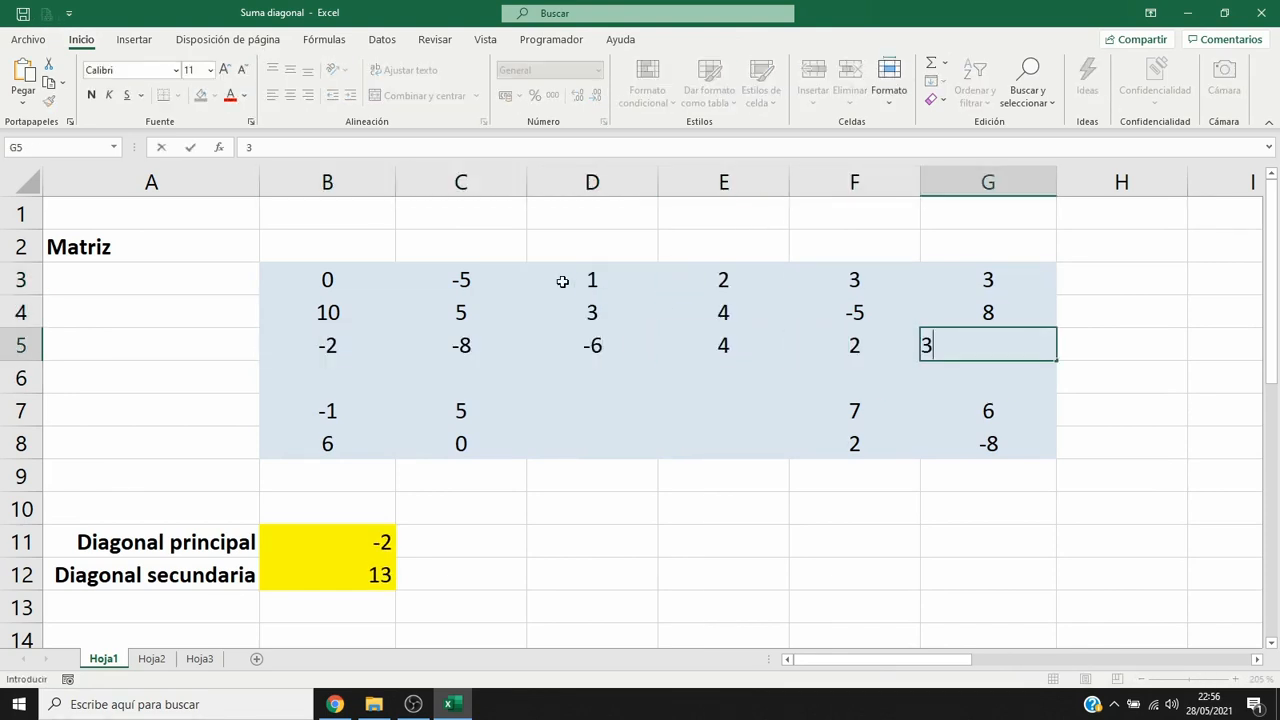
key(Return)
Fill matrix row 6 from B to G with 9, -5, -2, 1, 5 and 3
text(9)
key(Tab)
text(-5)
key(Tab)
text(-2)
key(Tab)
text(1)
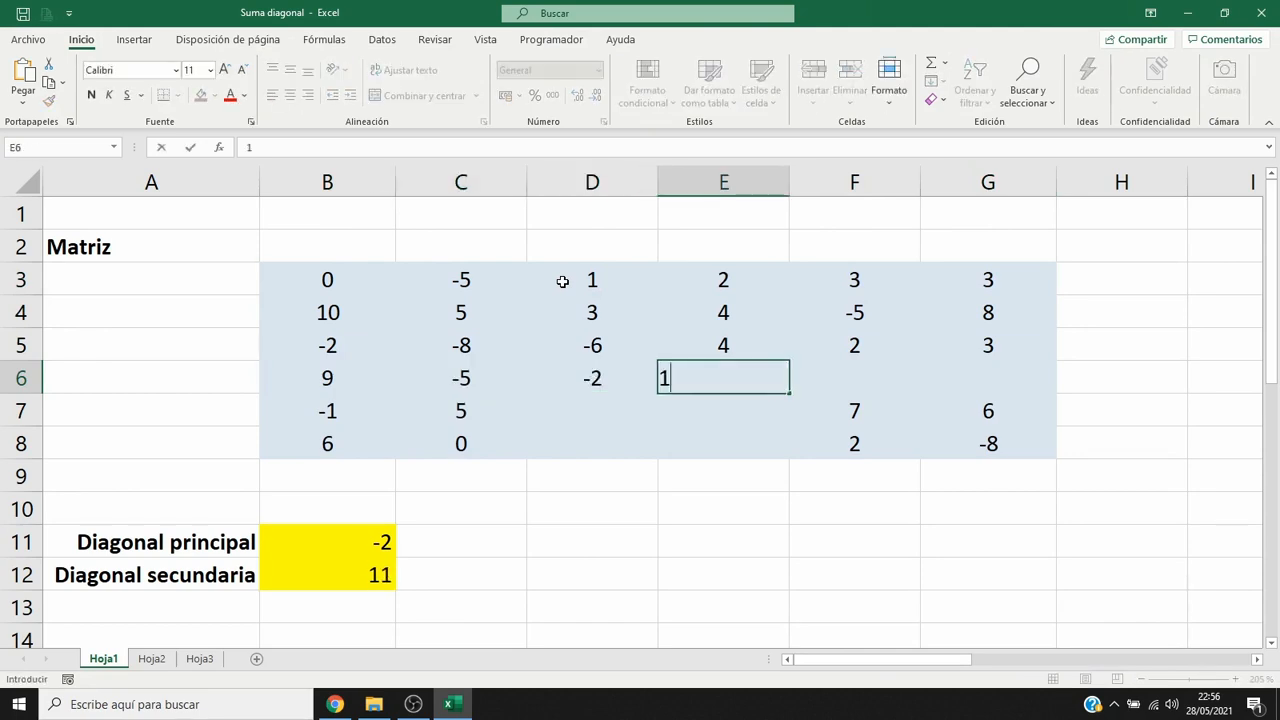
key(Tab)
text(5)
key(Tab)
text(3)
key(Return)
Fill the empty cells D7:E8 with 2 and -3 in row 7 and -1 and 2 in row 8
text(2)
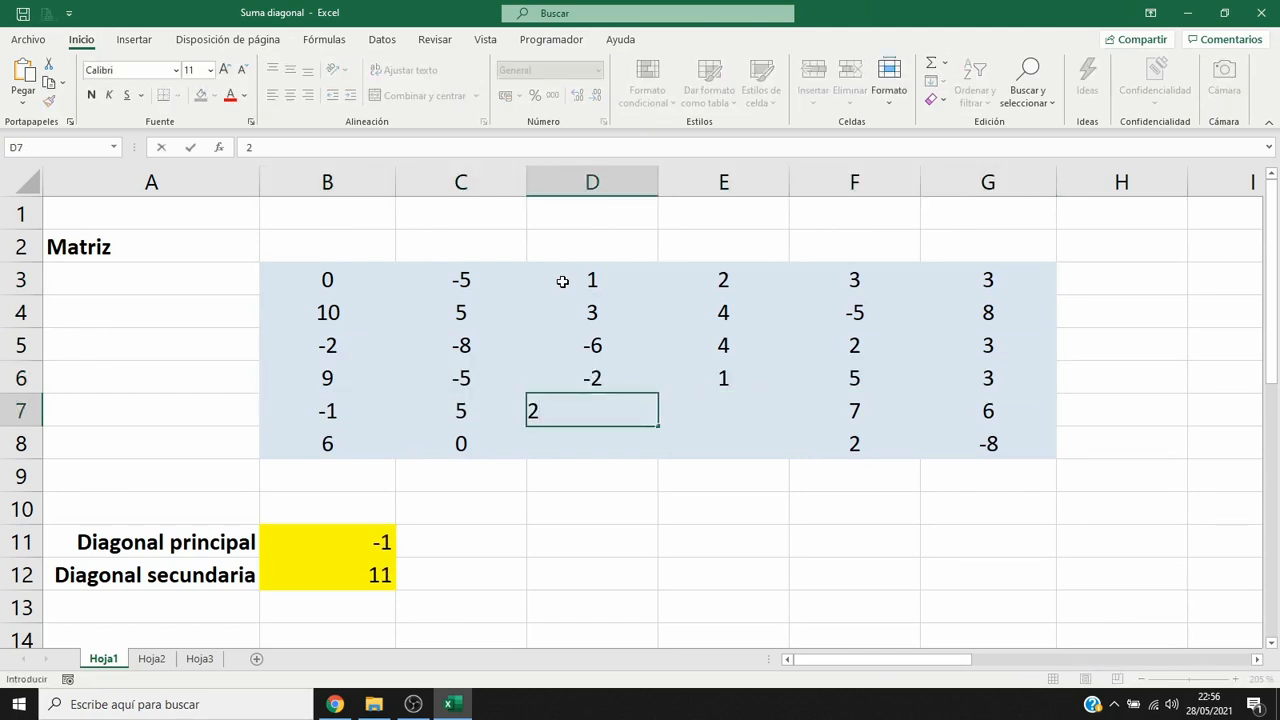
key(Tab)
text(-3)
key(Return)
text(-1)
key(Tab)
text(2)
key(Tab)
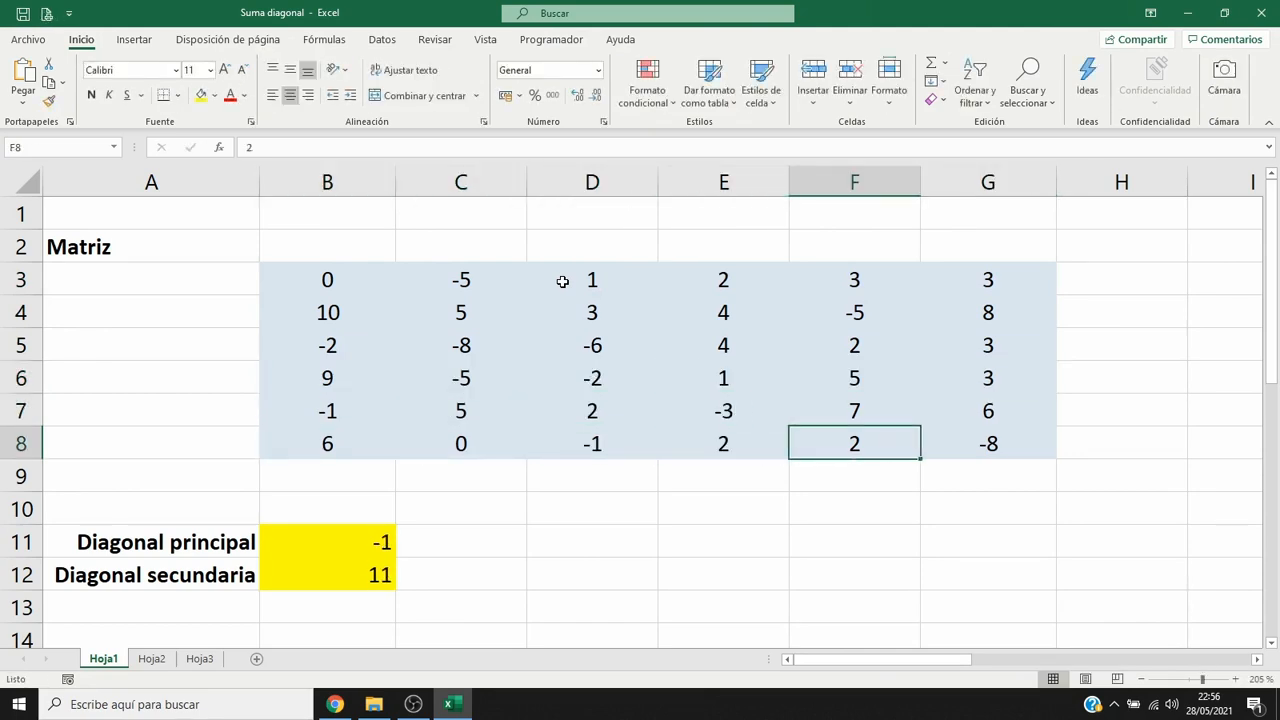
Select the enlarged matrix's main diagonal cells B3, C4, D5, E6, F7 and G8 together to check their sum
click(385, 276)
ctrl+click(455, 307)
ctrl+click(590, 348)
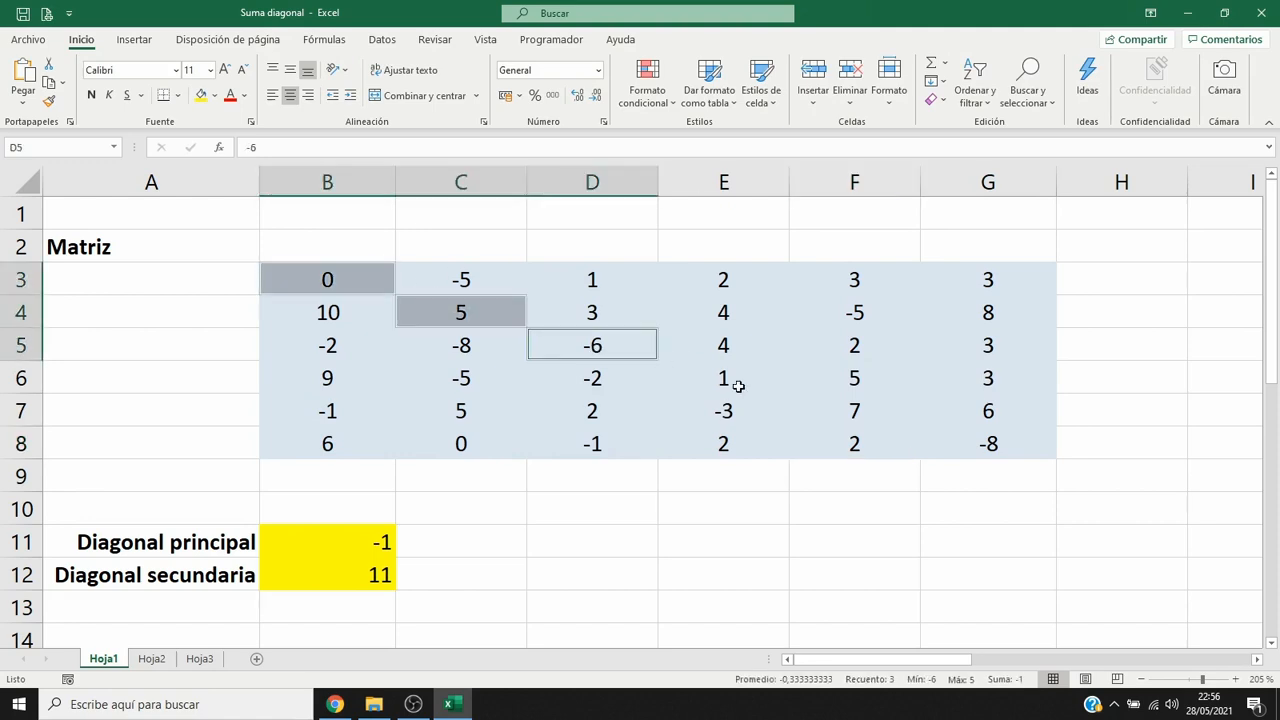
ctrl+click(739, 386)
ctrl+click(902, 419)
ctrl+click(971, 449)
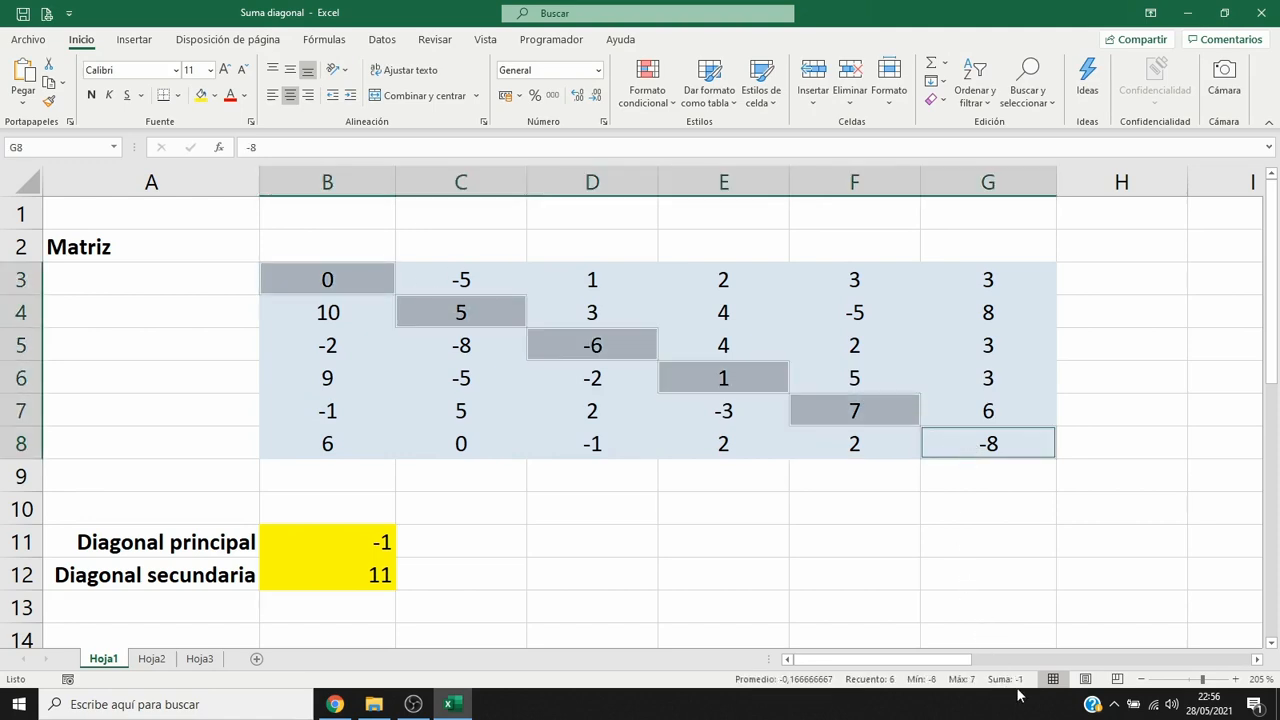
Select the secondary diagonal cells B8, C7, D6, E5, F4 and G3 to check their sum, and finish on cell A1
click(380, 452)
ctrl+click(429, 411)
ctrl+click(549, 389)
ctrl+click(756, 345)
ctrl+click(855, 317)
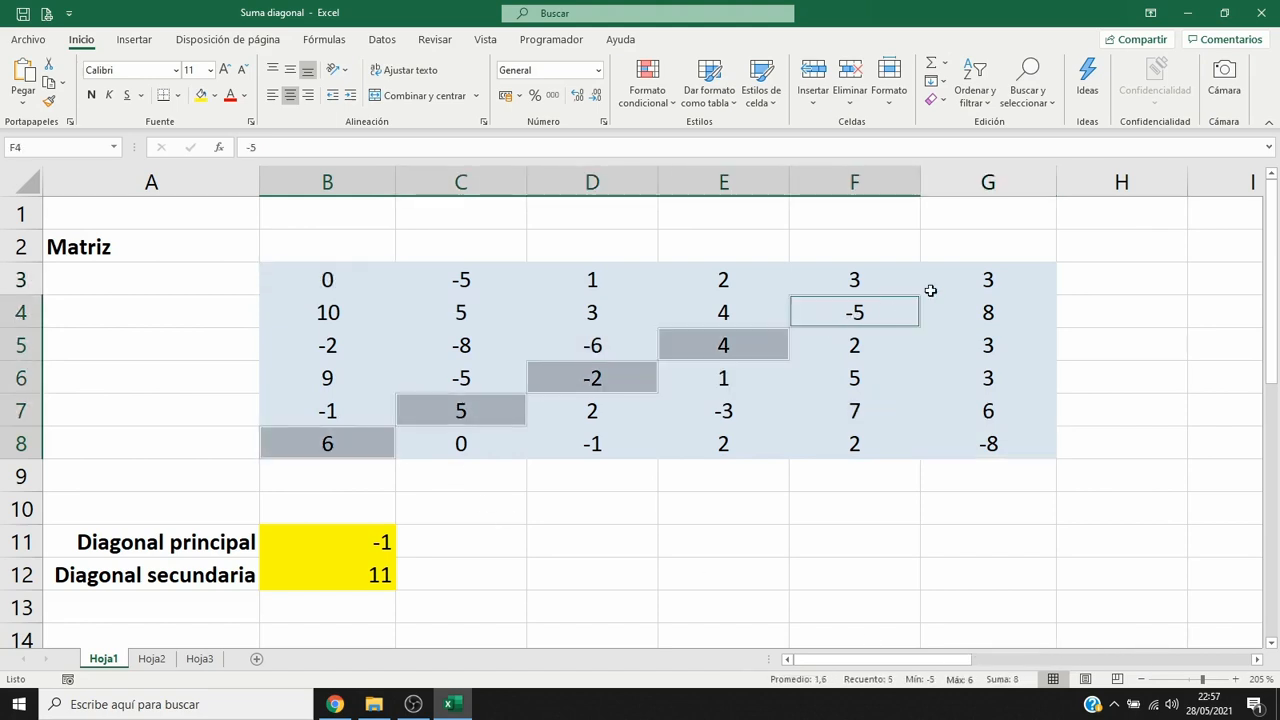
ctrl+click(958, 279)
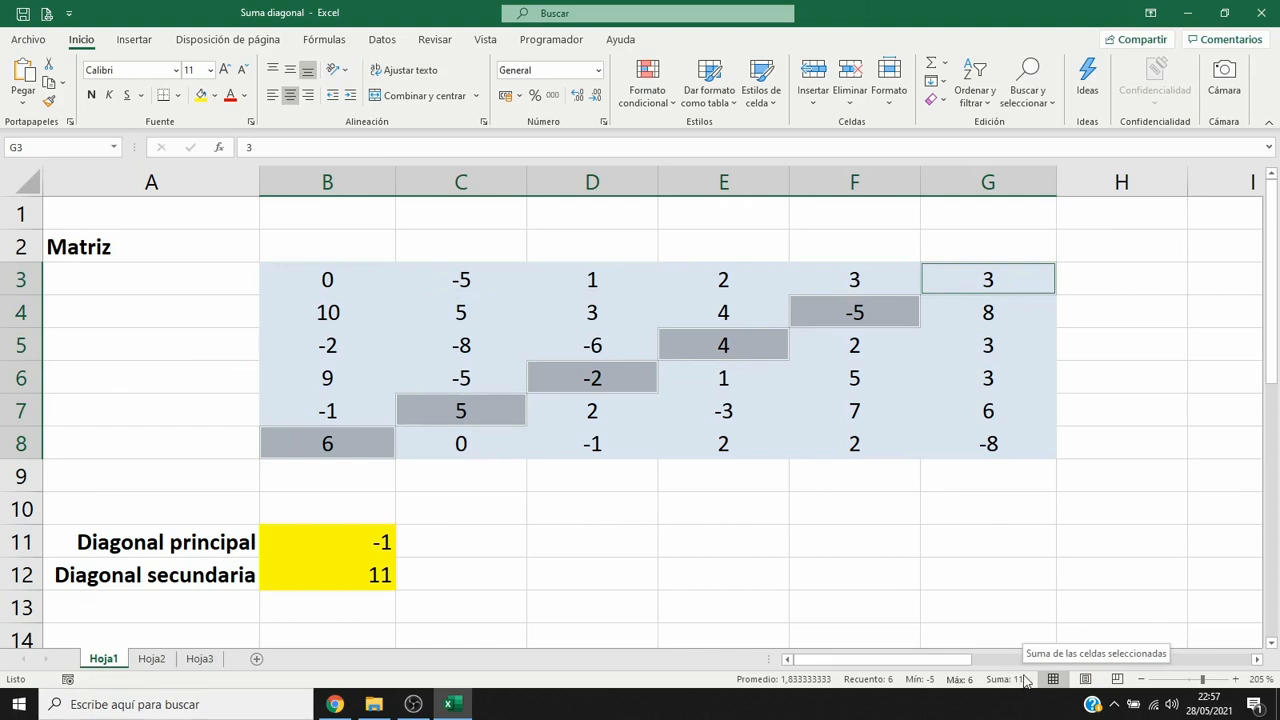
click(183, 220)
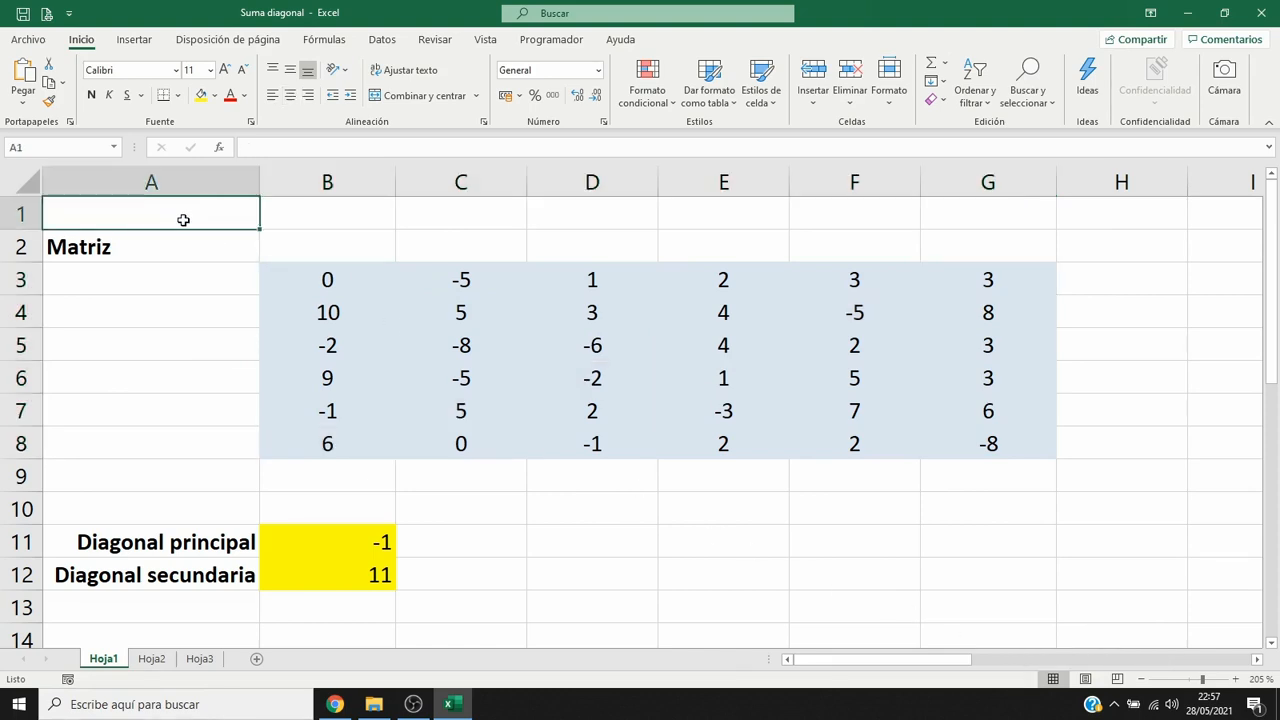